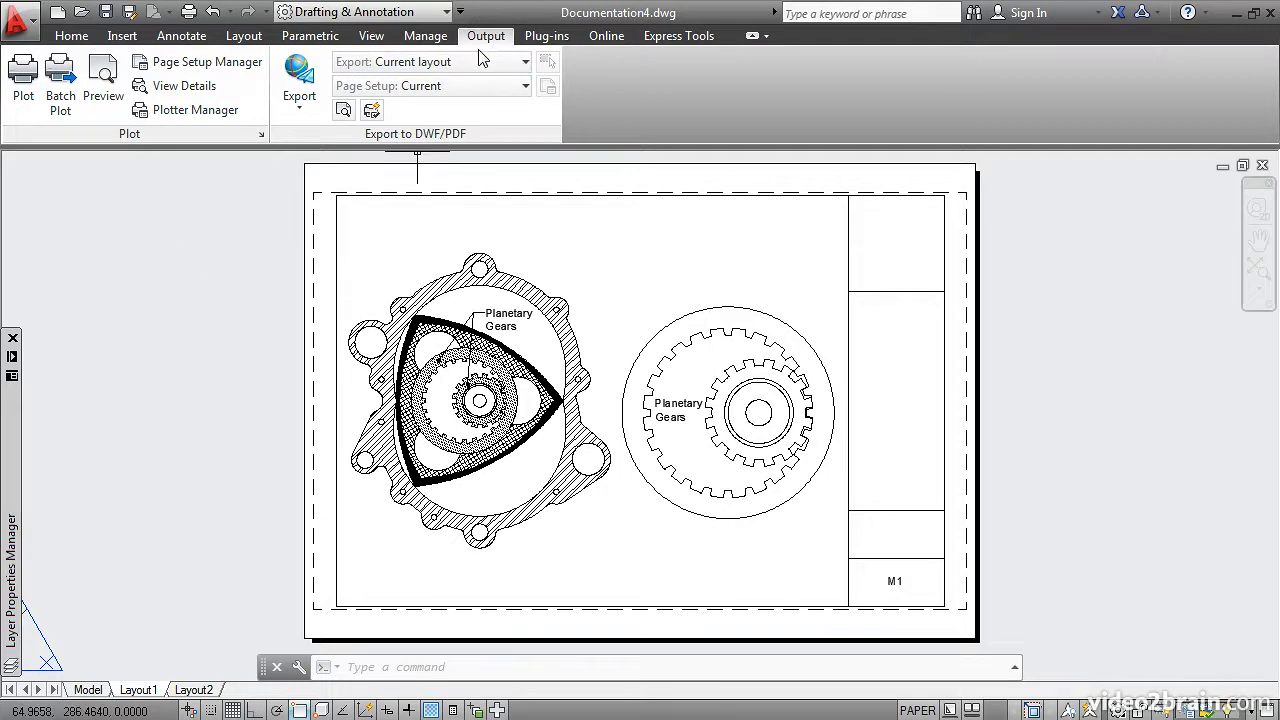
Preview the plot of Layout1, examine the hatch lineweights around the planetary gears up close, and leave without plotting
{"action": "left_click", "coordinate": [22, 78]}
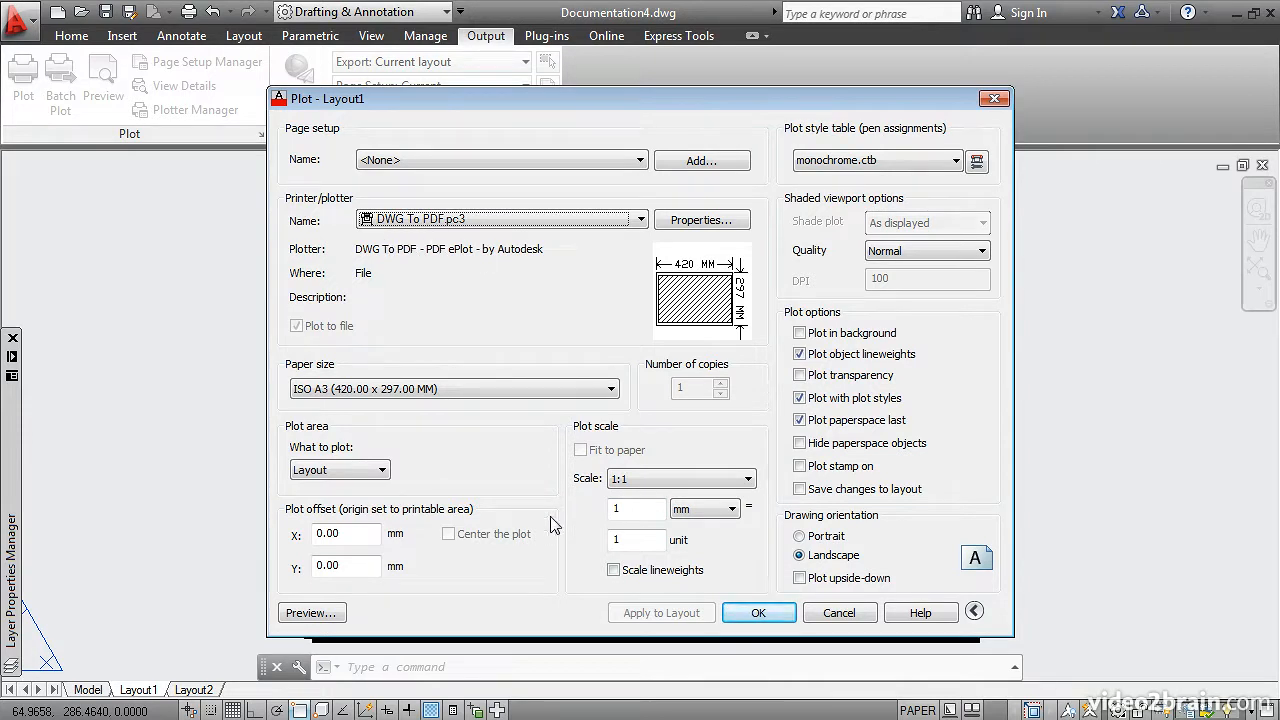
{"action": "left_click", "coordinate": [306, 613]}
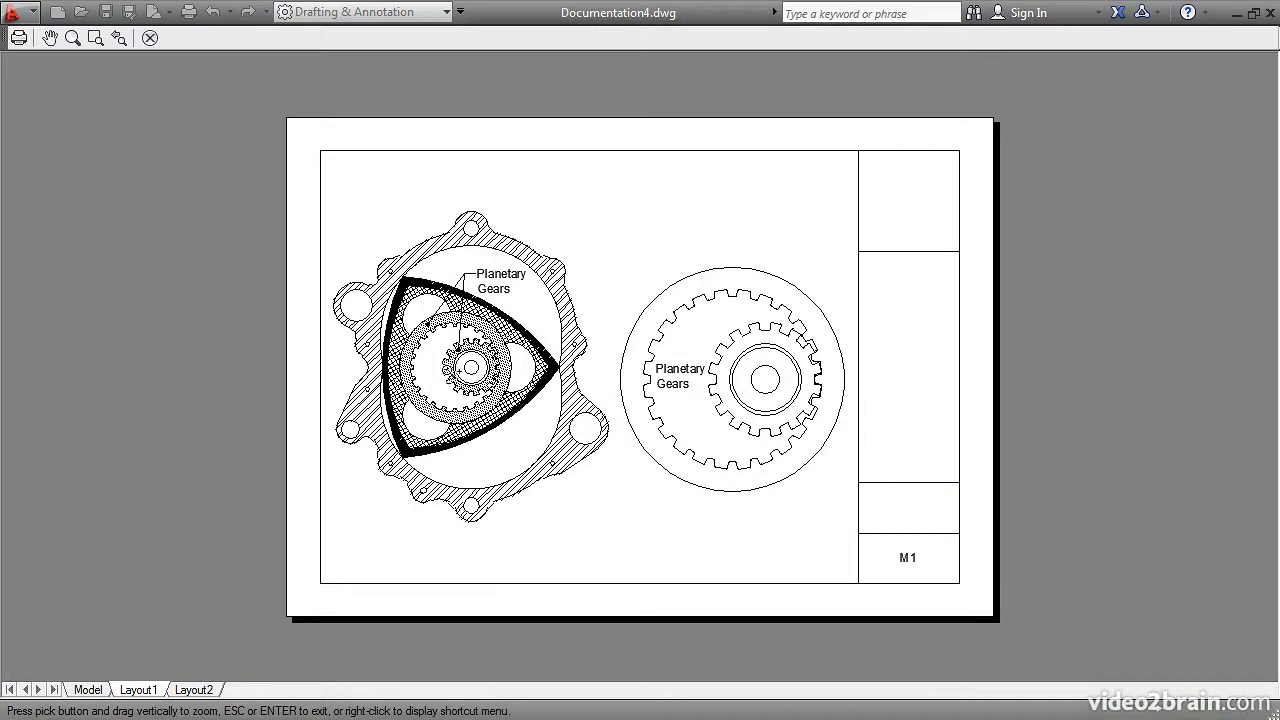
{"action": "scroll", "coordinate": [475, 374], "scroll_direction": "up", "scroll_amount": 2}
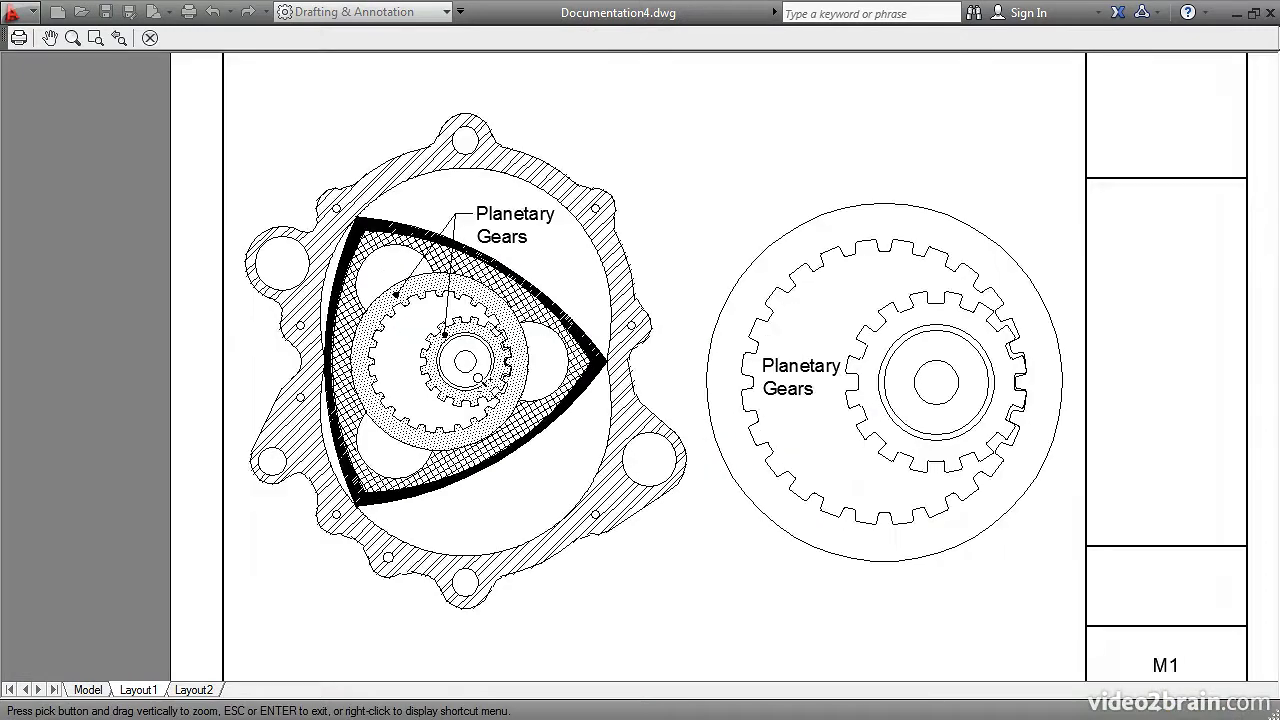
{"action": "scroll", "coordinate": [490, 404], "scroll_direction": "up", "scroll_amount": 4}
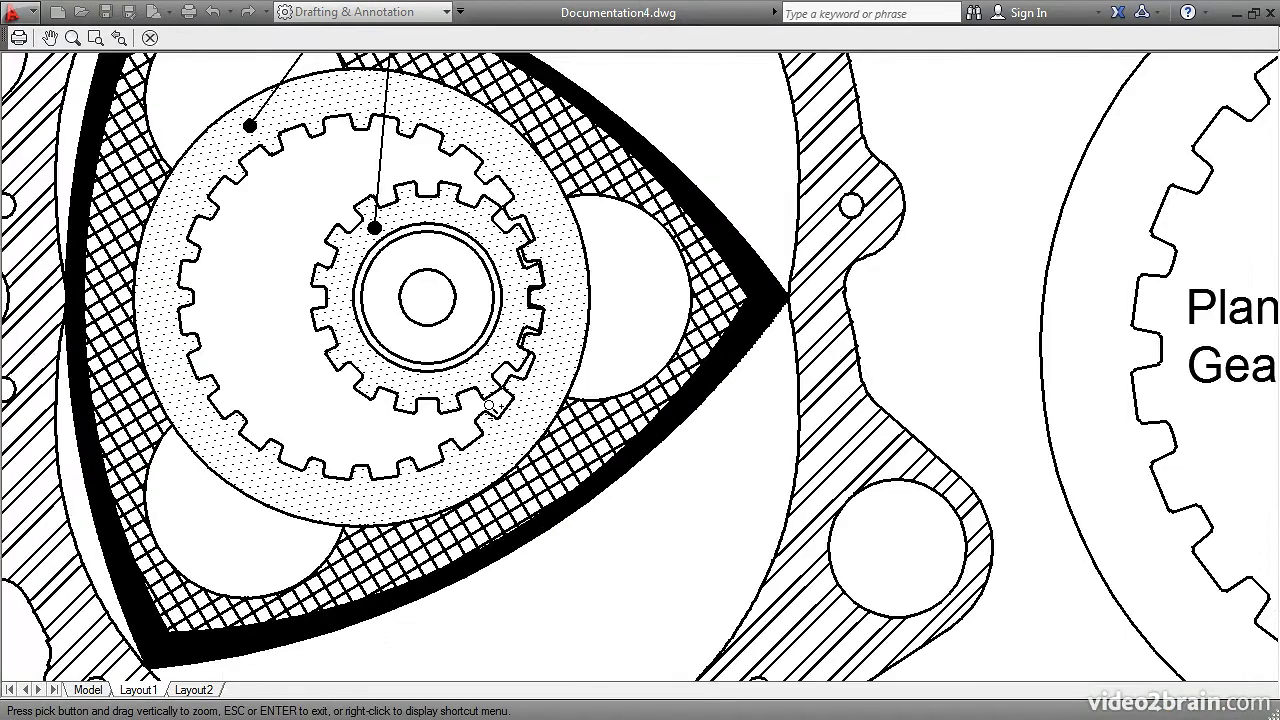
{"action": "scroll", "coordinate": [490, 404], "scroll_direction": "up", "scroll_amount": 2}
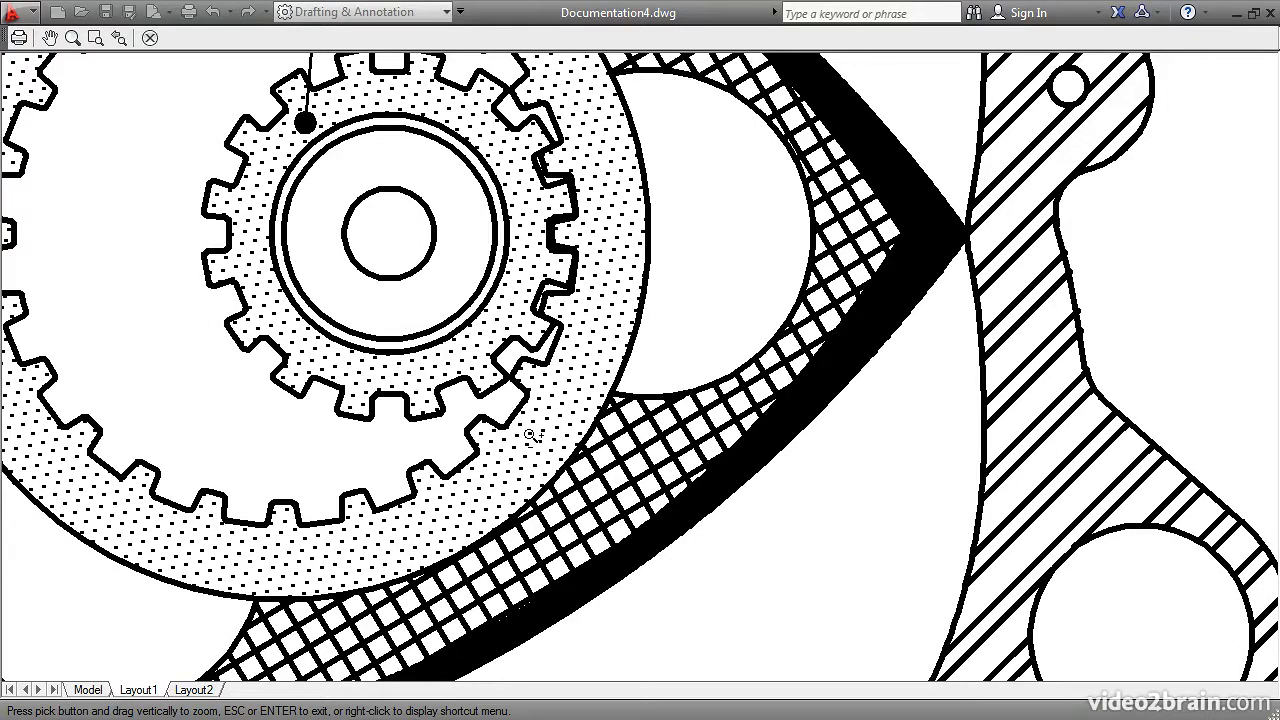
{"action": "left_click", "coordinate": [150, 37]}
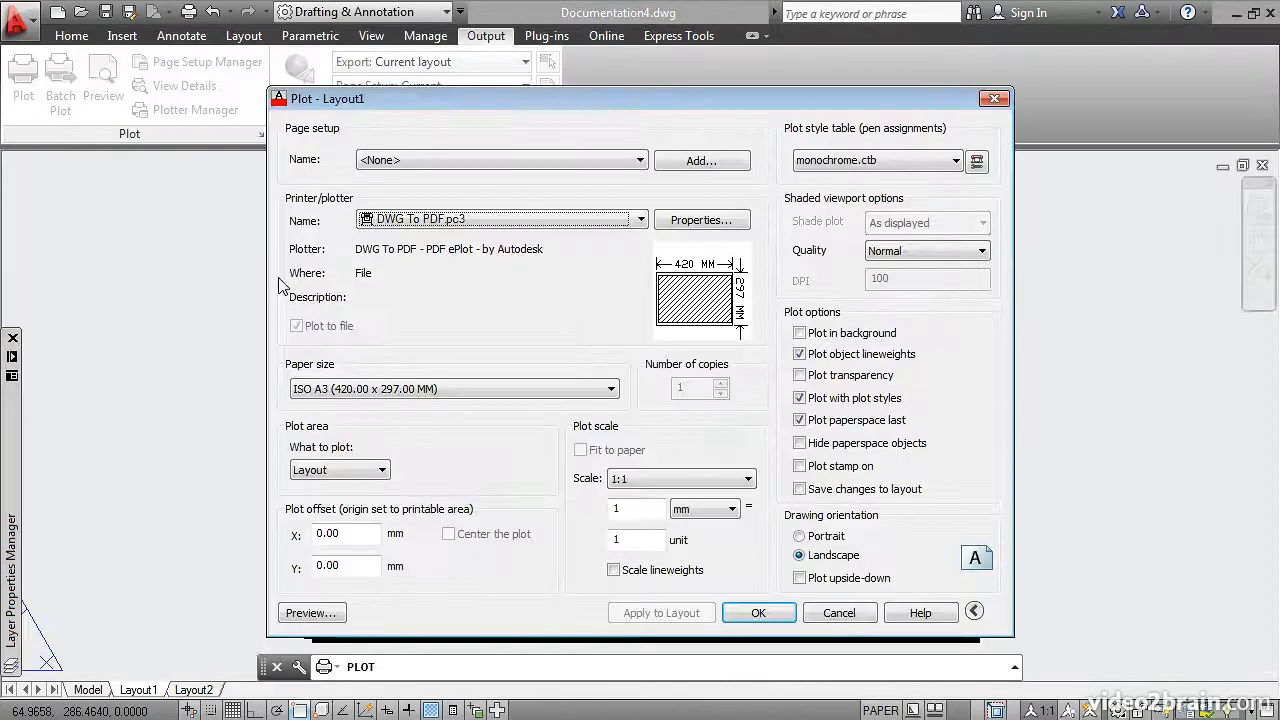
{"action": "left_click", "coordinate": [838, 613]}
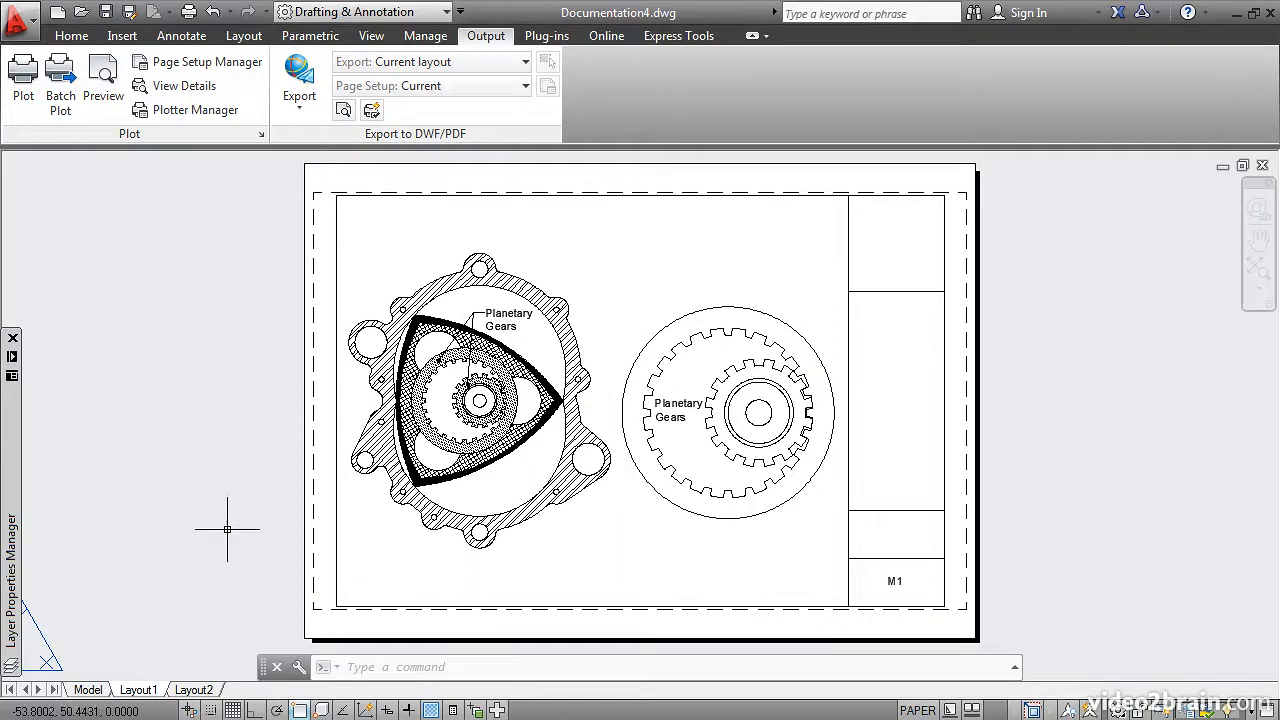
Set the Hatch layer's lineweight to 0.15 mm
{"action": "mouse_move", "coordinate": [16, 444]}
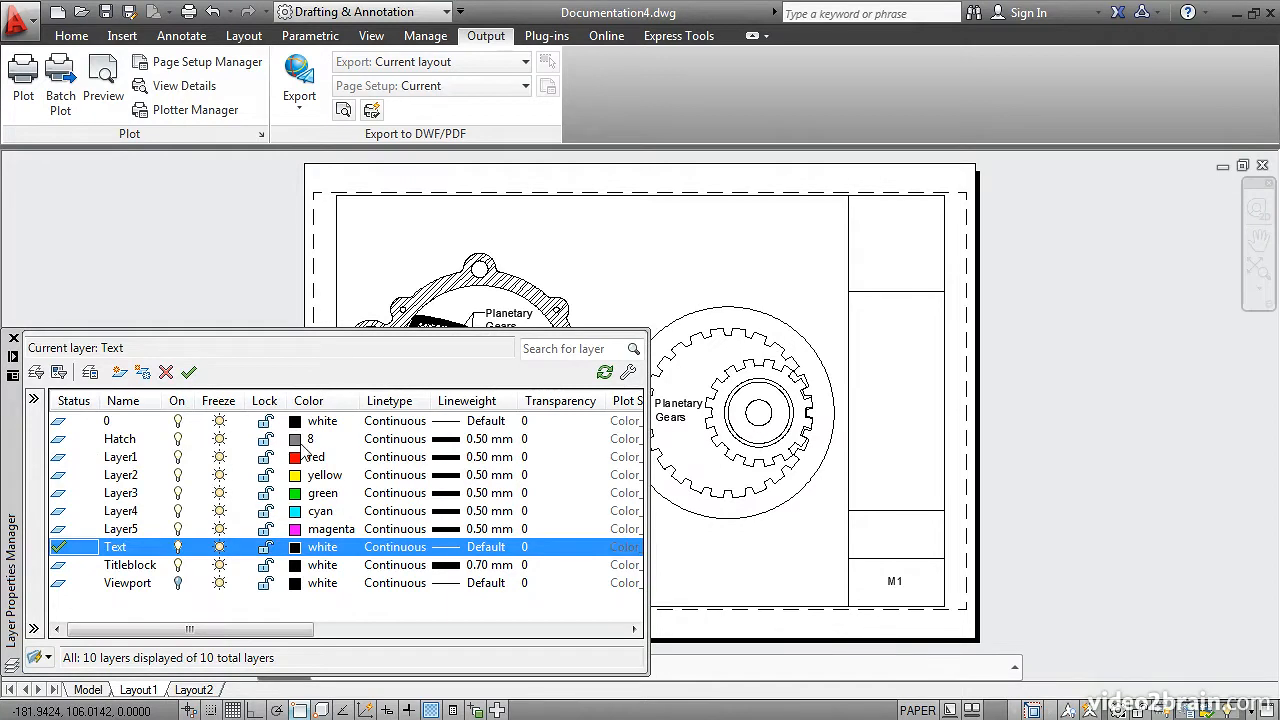
{"action": "left_click", "coordinate": [455, 443]}
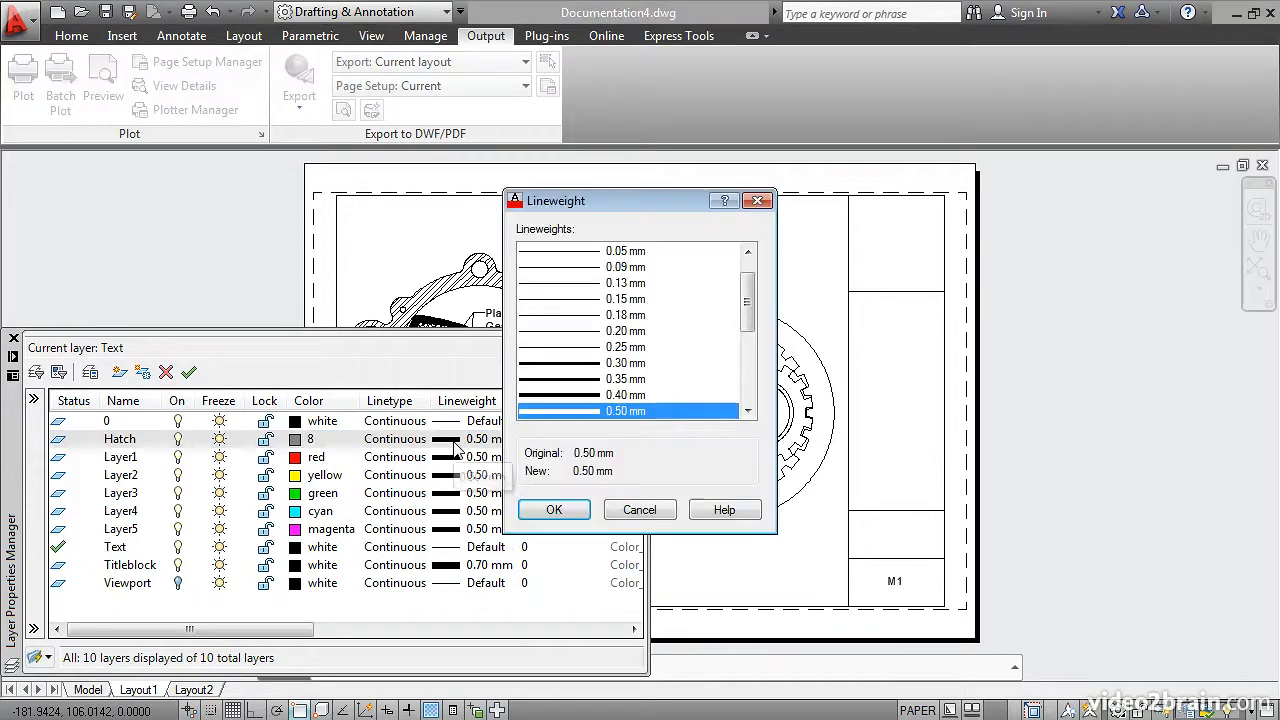
{"action": "left_click", "coordinate": [589, 301]}
{"action": "left_click", "coordinate": [556, 511]}
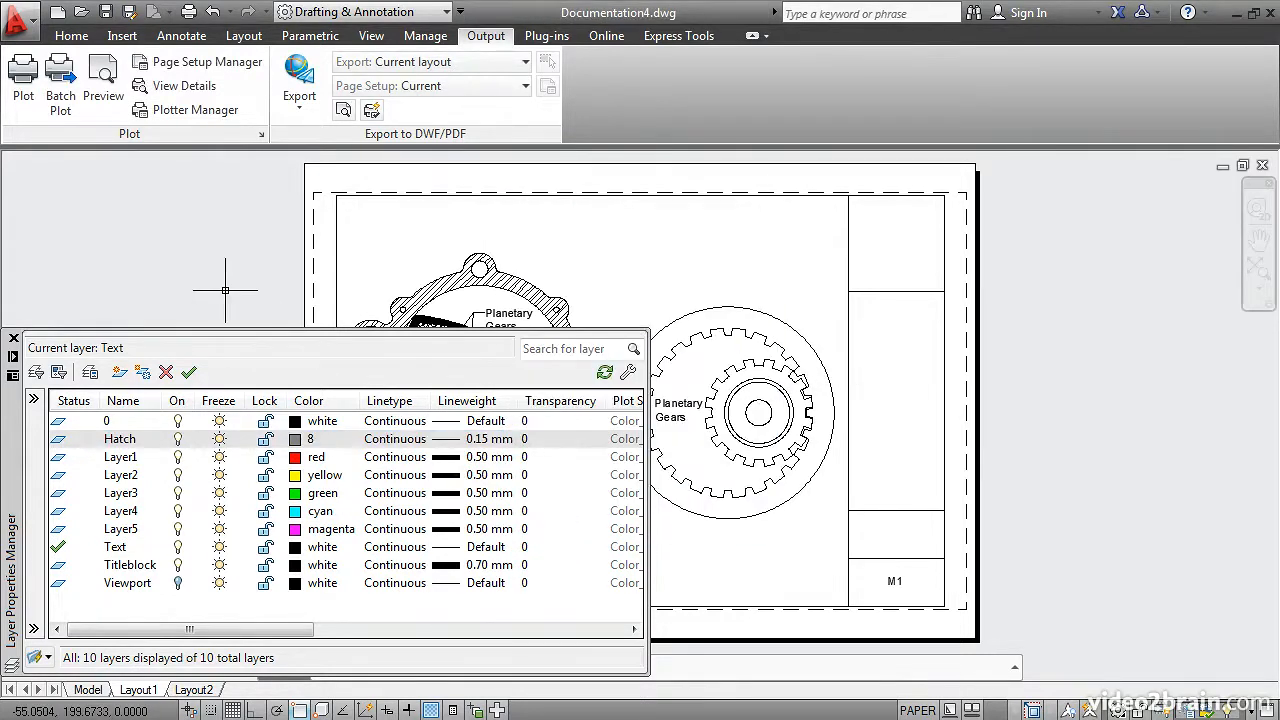
Preview Layout1 with the thinner hatch lines and plot it to Documentation4-Layout1.pdf in the My files folder
{"action": "left_click", "coordinate": [24, 82]}
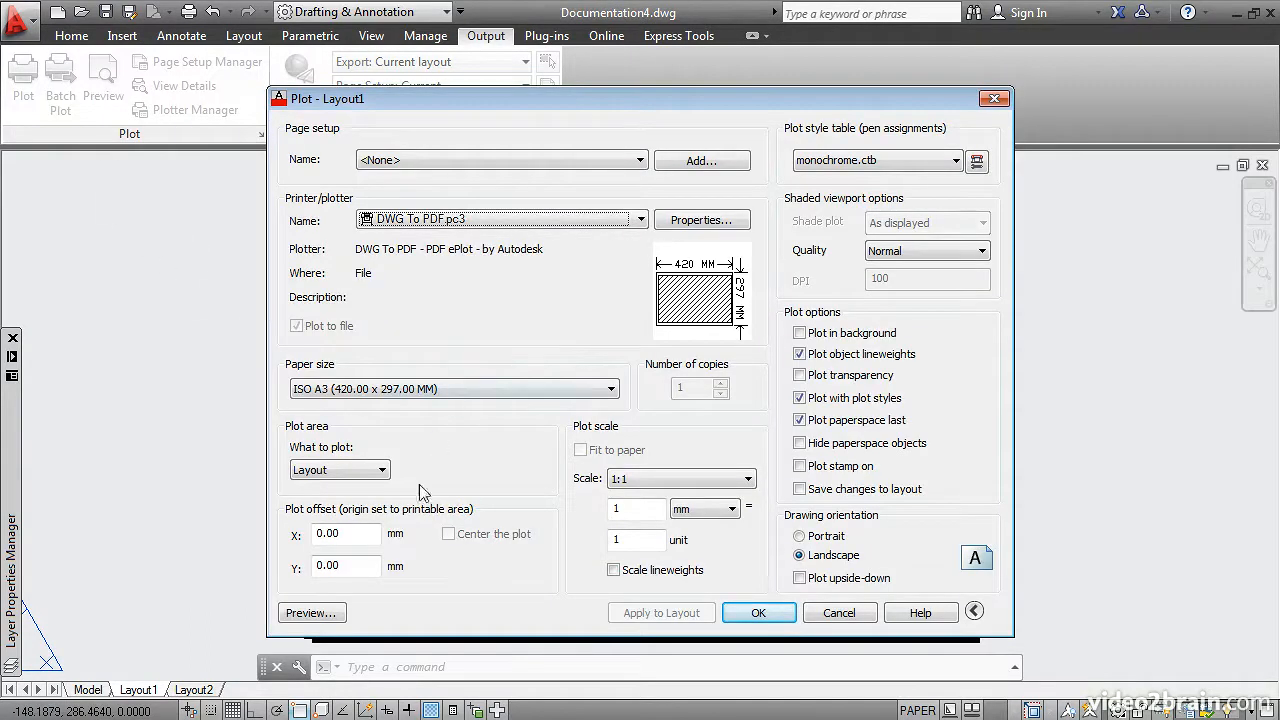
{"action": "left_click", "coordinate": [302, 613]}
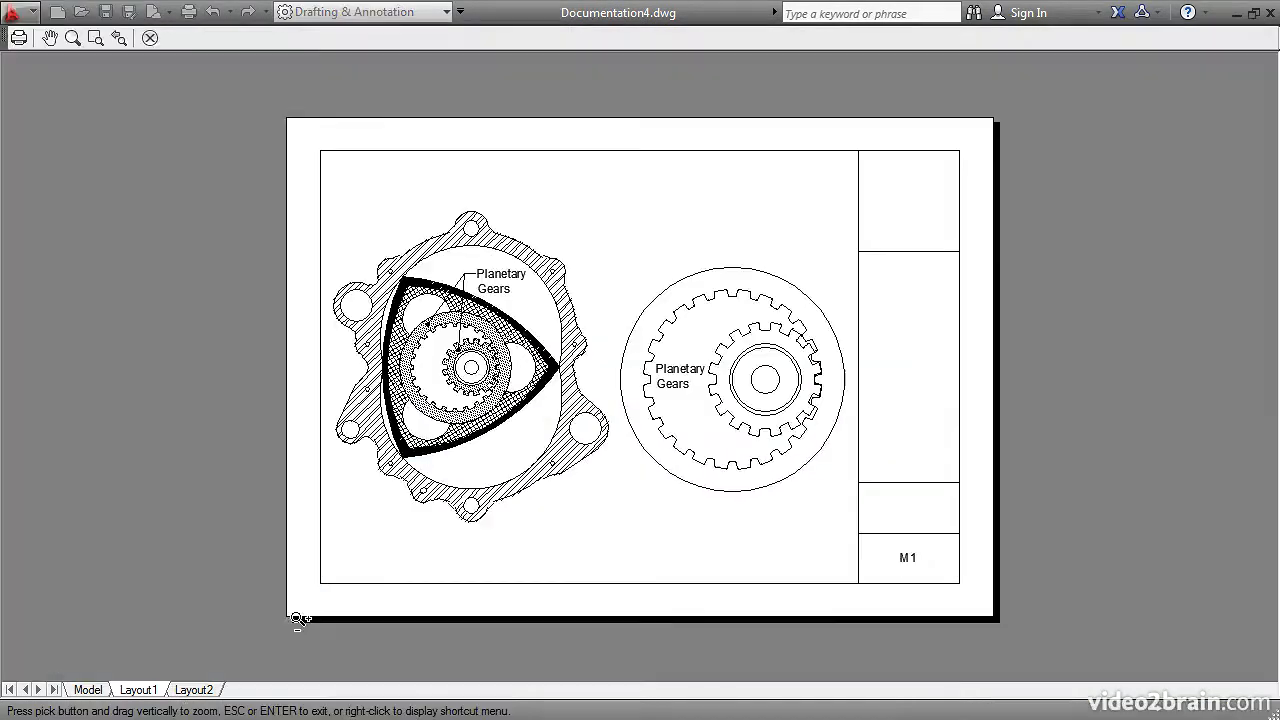
{"action": "scroll", "coordinate": [560, 408], "scroll_direction": "up", "scroll_amount": 6}
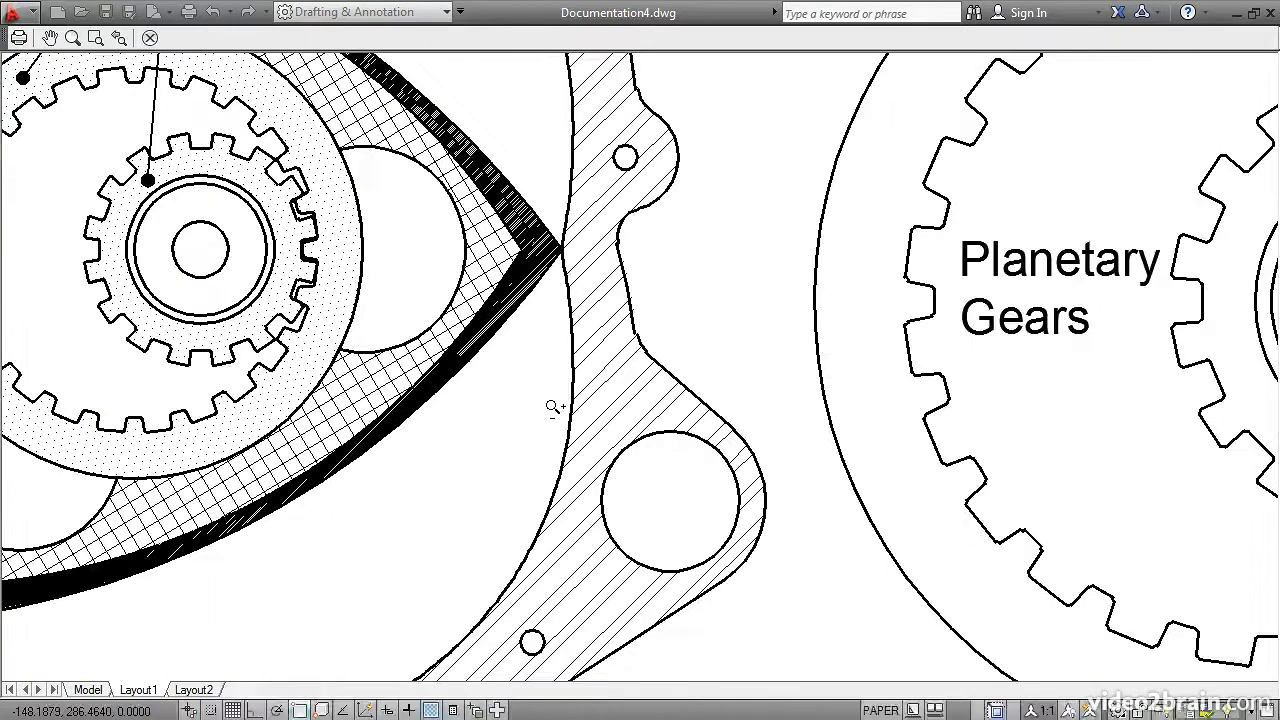
{"action": "scroll", "coordinate": [553, 407], "scroll_direction": "up", "scroll_amount": 2}
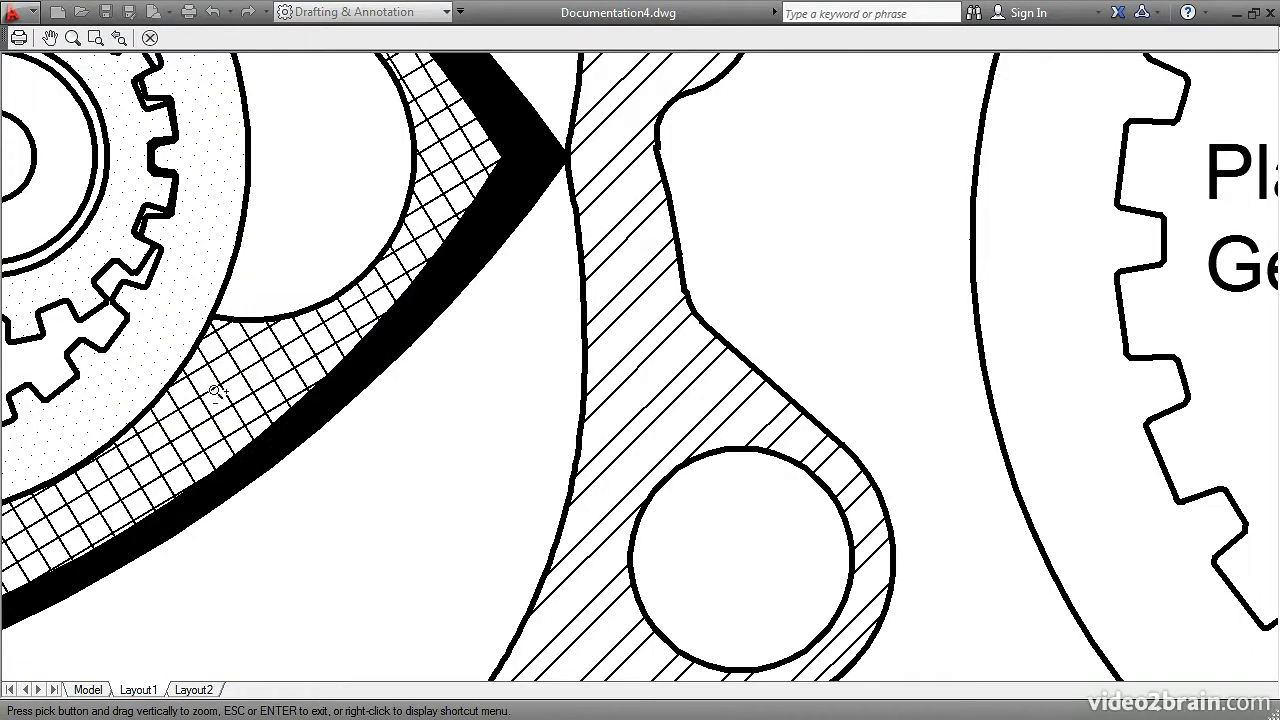
{"action": "left_click", "coordinate": [18, 39]}
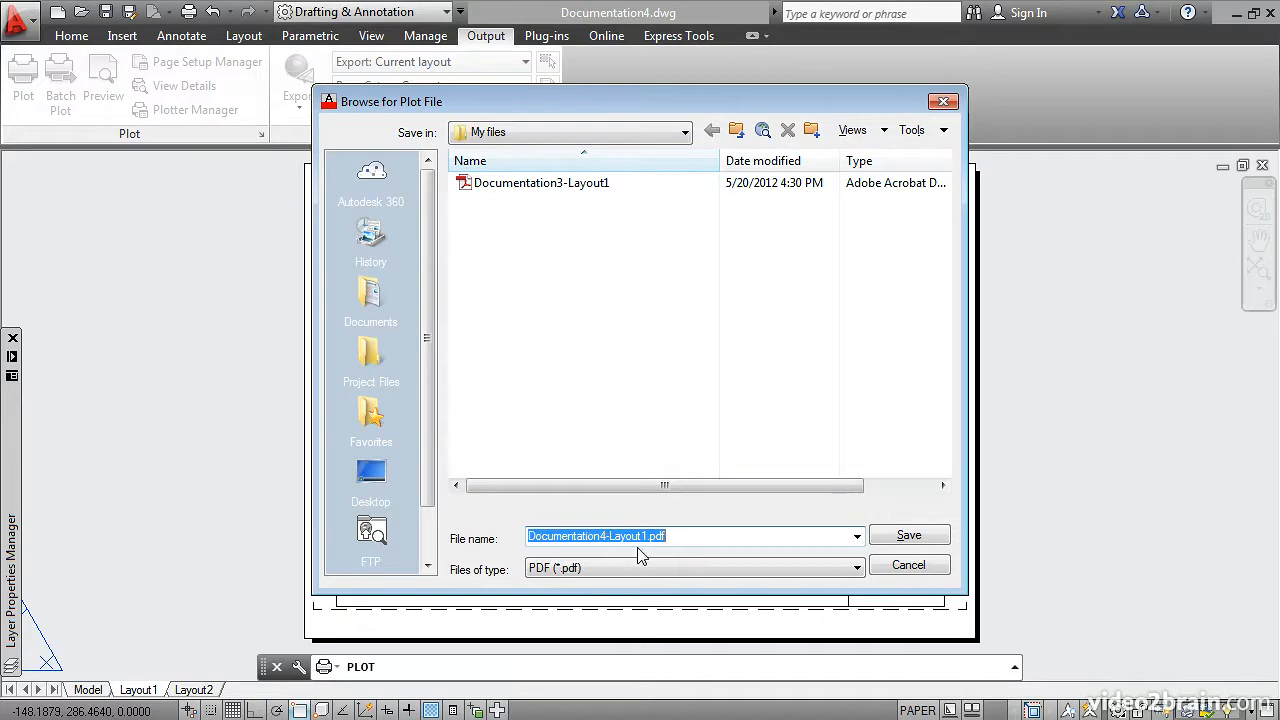
{"action": "left_click", "coordinate": [886, 538]}
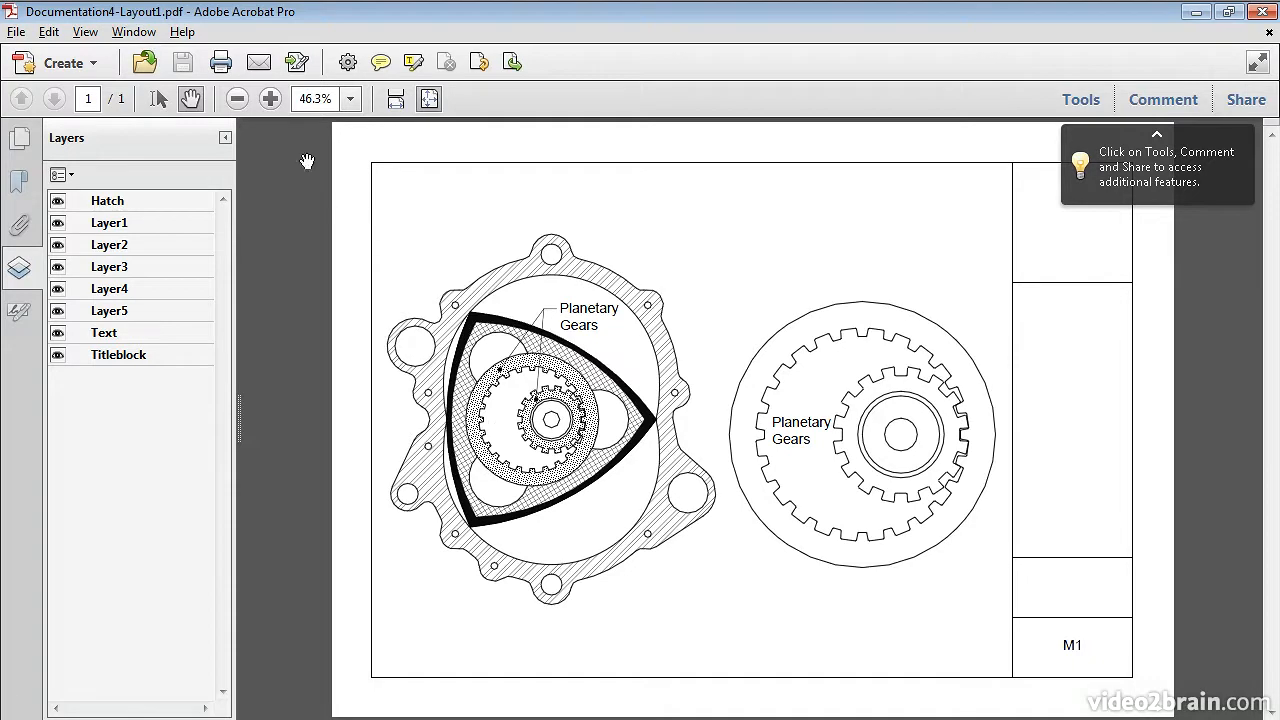
Examine the hatching and outlines around the planetary gears in the plotted PDF at 125% zoom
{"action": "left_click", "coordinate": [270, 100]}
{"action": "left_click", "coordinate": [269, 99]}
{"action": "left_click", "coordinate": [269, 99]}
{"action": "left_click", "coordinate": [269, 99]}
{"action": "left_click", "coordinate": [270, 100]}
{"action": "left_click_drag", "start_coordinate": [656, 542], "coordinate": [448, 176]}
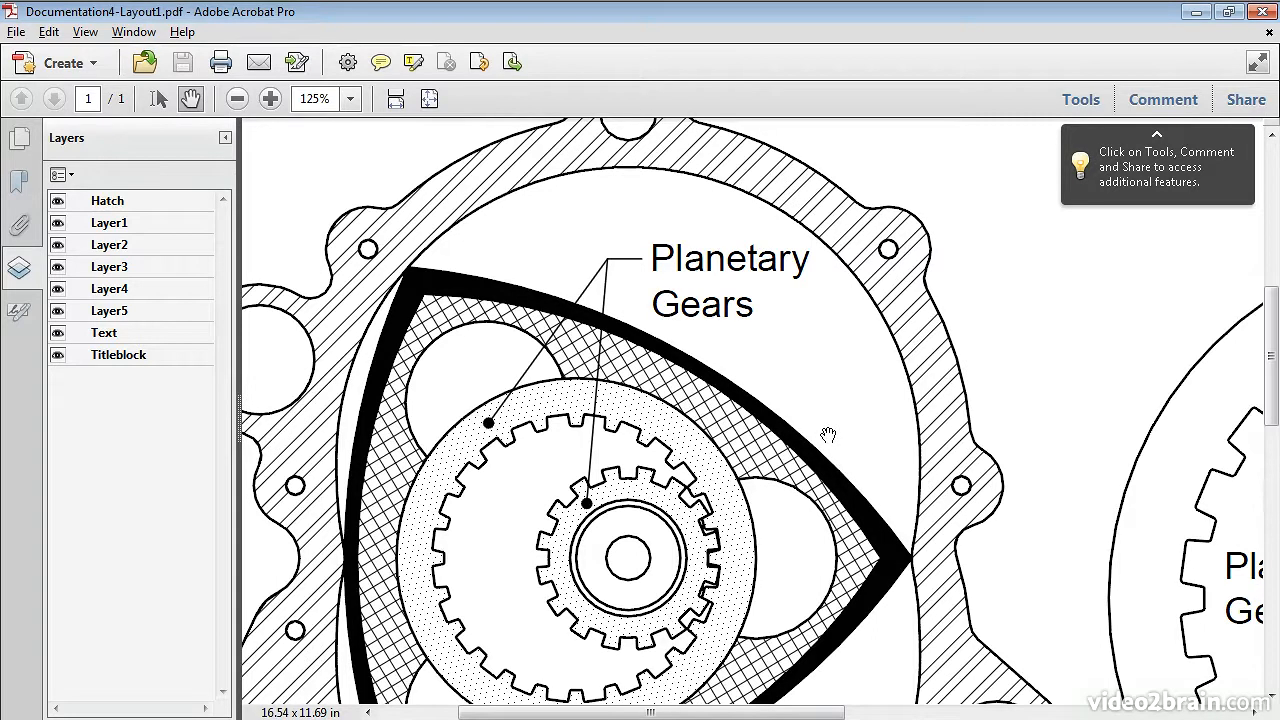
Switch back to AutoCAD, dismissing the plot notification, and activate model space with the whole gear housing in view
{"action": "key", "text": "alt+Tab"}
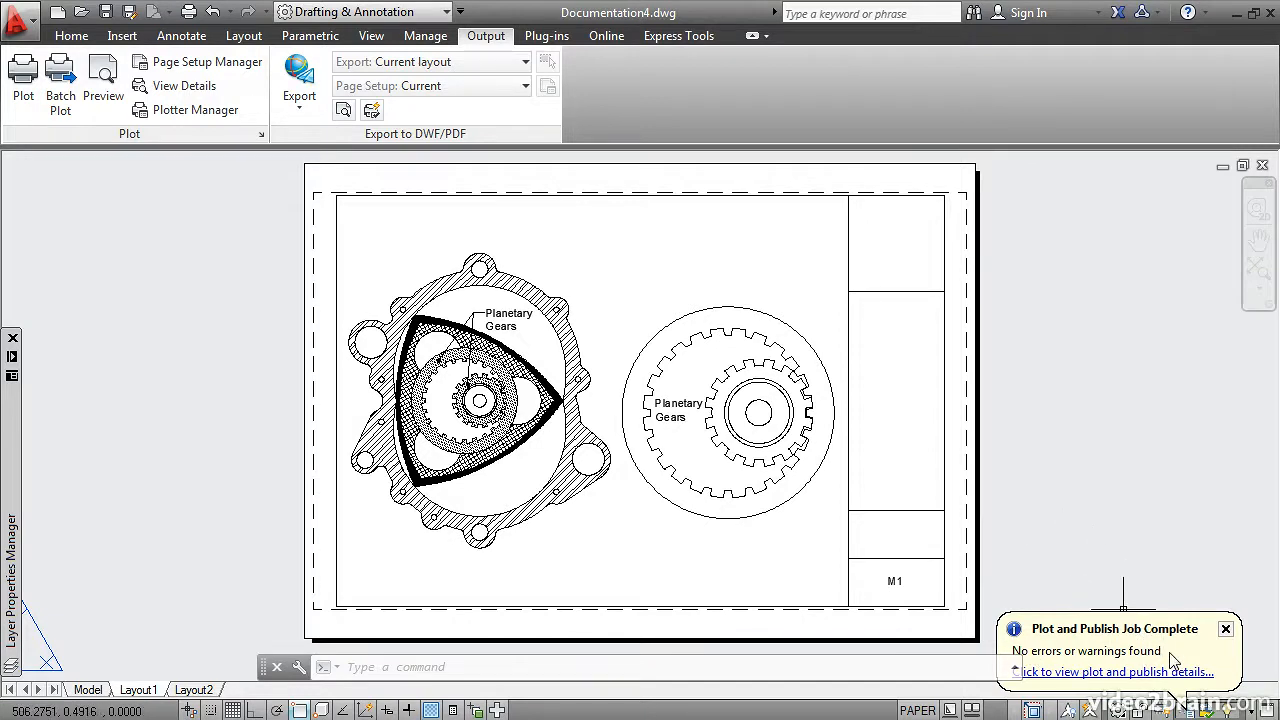
{"action": "left_click", "coordinate": [1226, 630]}
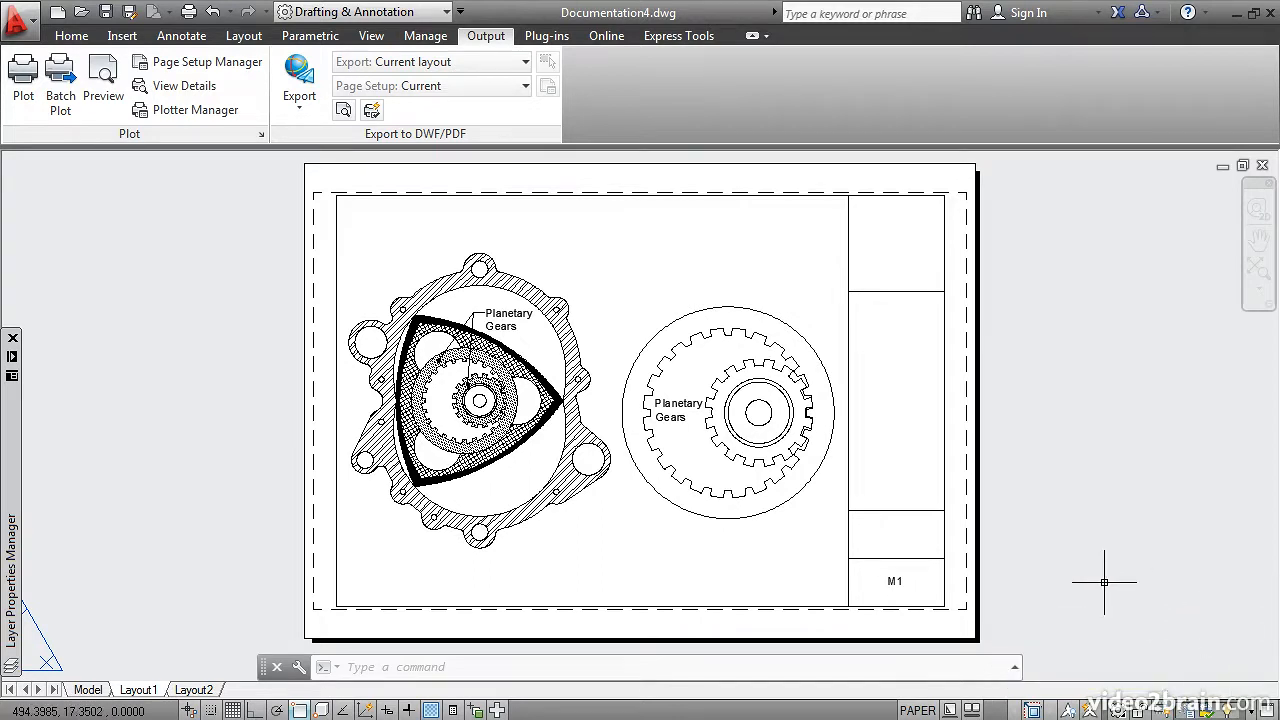
{"action": "left_click", "coordinate": [85, 692]}
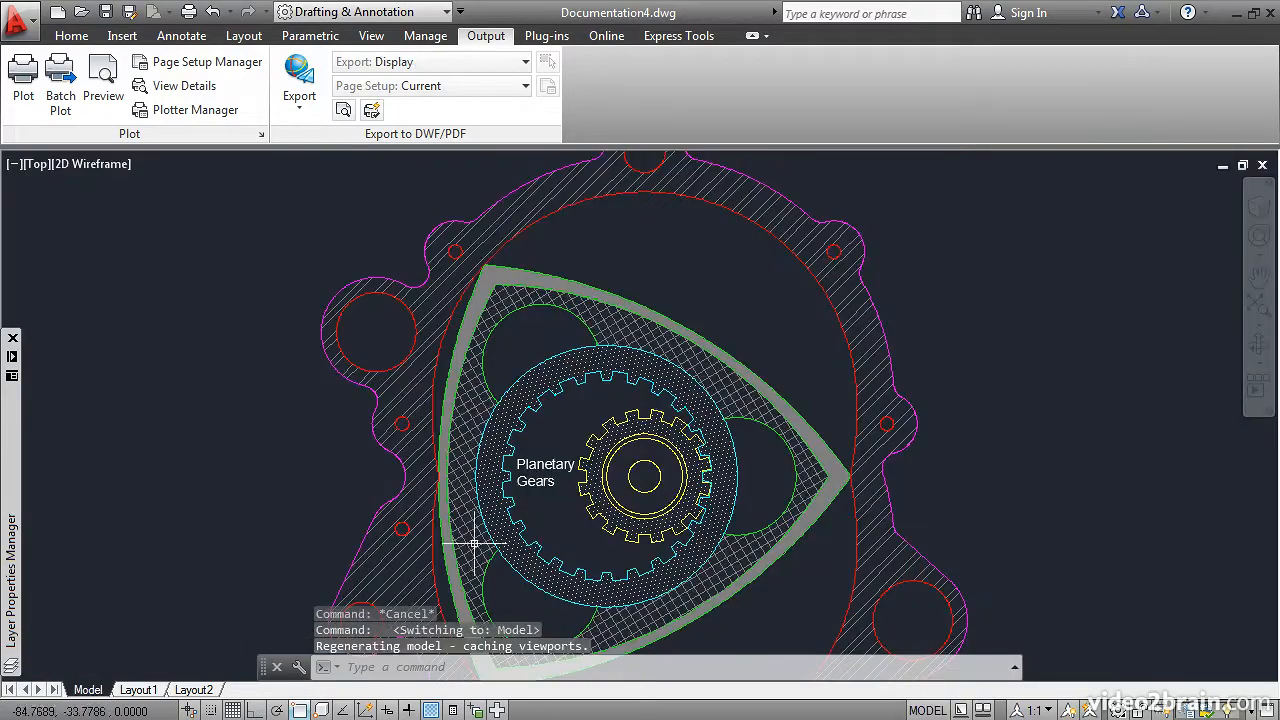
{"action": "scroll", "coordinate": [565, 511], "scroll_direction": "down", "scroll_amount": 3}
{"action": "middle_click_drag", "start_coordinate": [565, 511], "coordinate": [601, 428]}
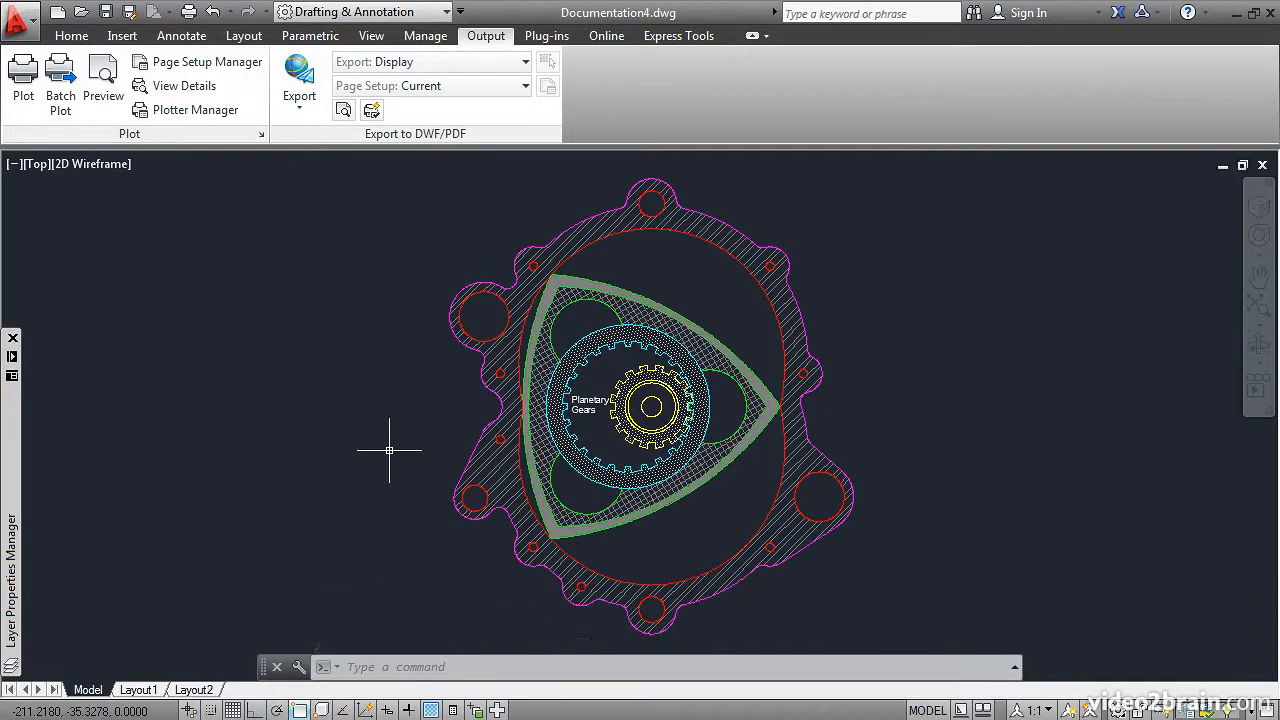
Start a model space plot and set the plot area to a window enclosing the entire gear housing
{"action": "left_click", "coordinate": [23, 78]}
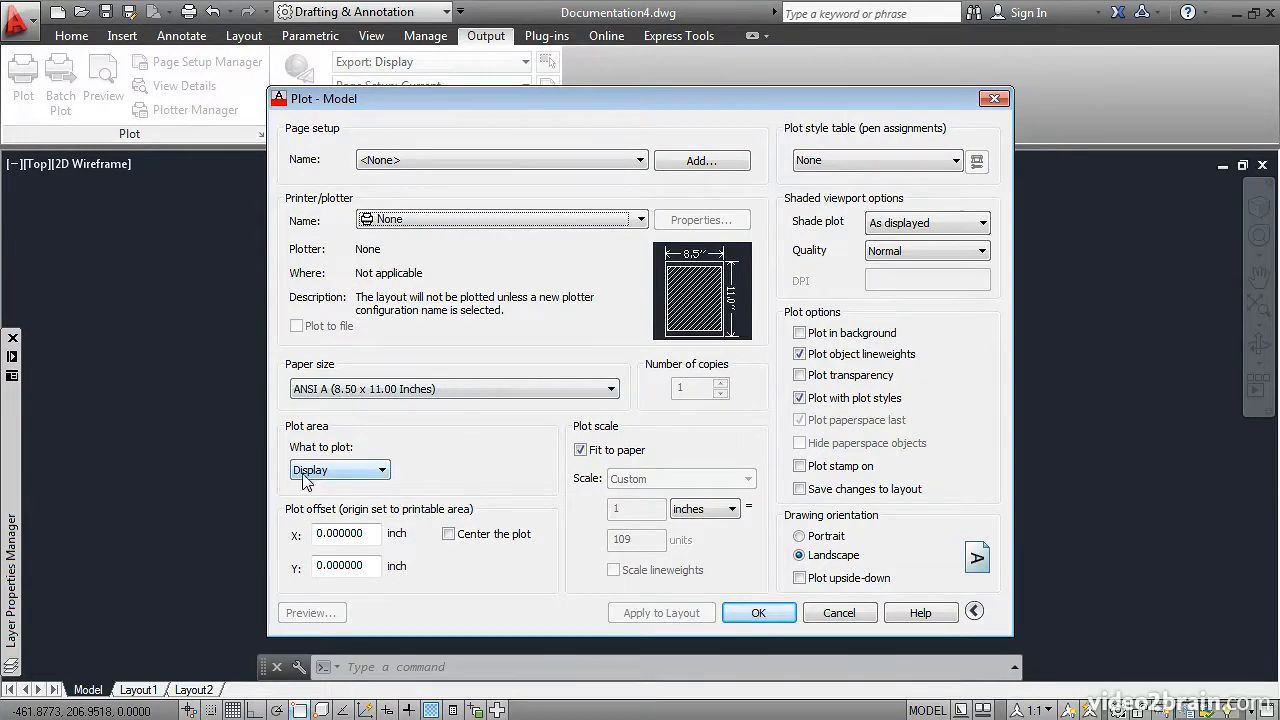
{"action": "left_click", "coordinate": [382, 471]}
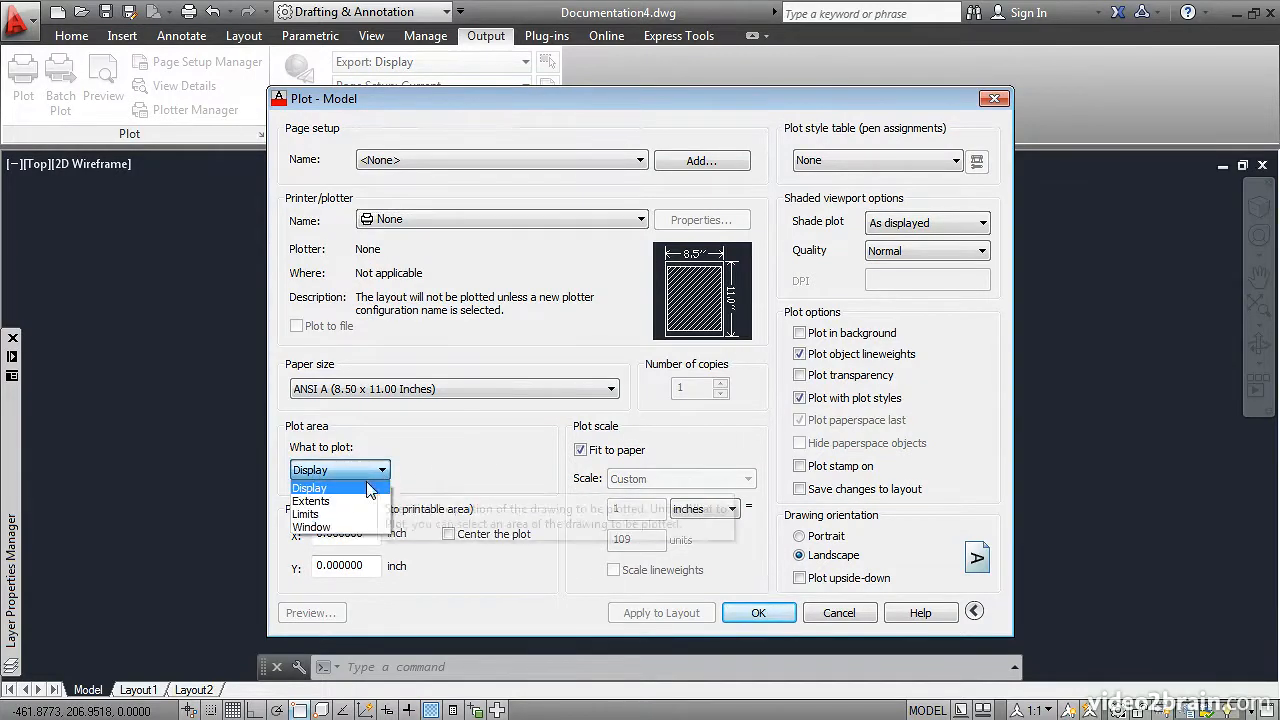
{"action": "left_click", "coordinate": [310, 527]}
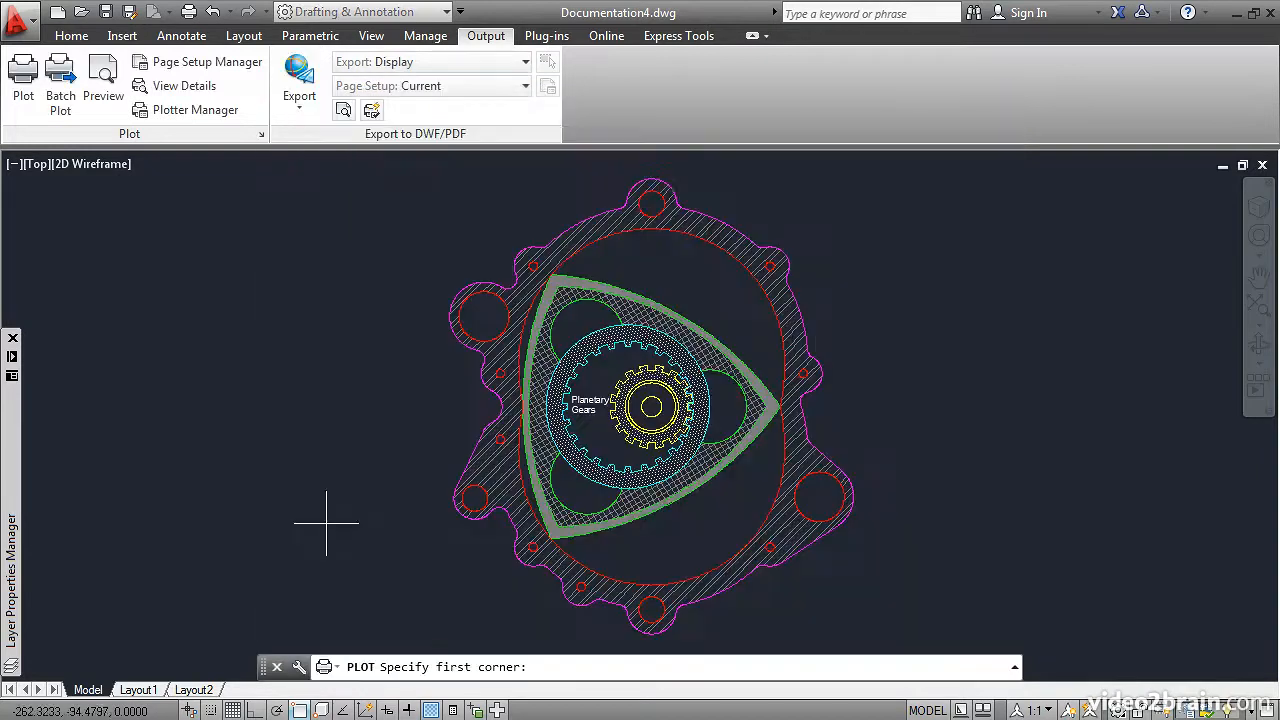
{"action": "left_click", "coordinate": [430, 165]}
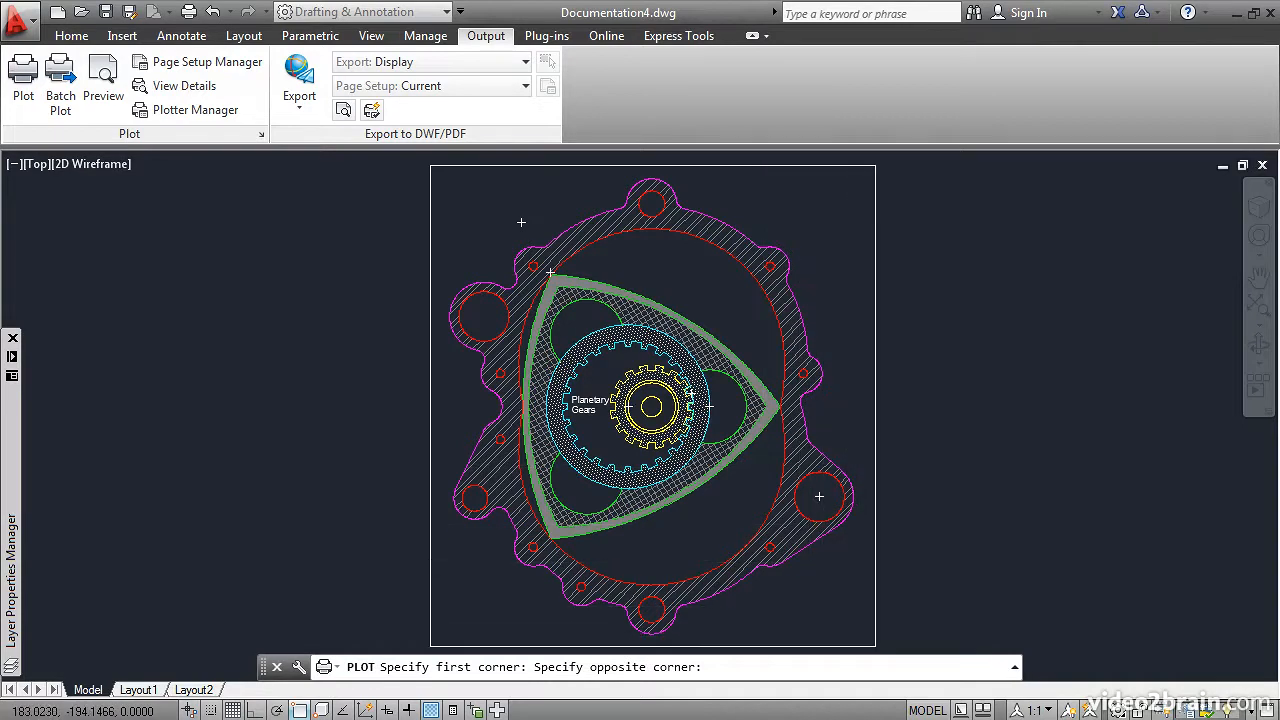
{"action": "left_click", "coordinate": [870, 647]}
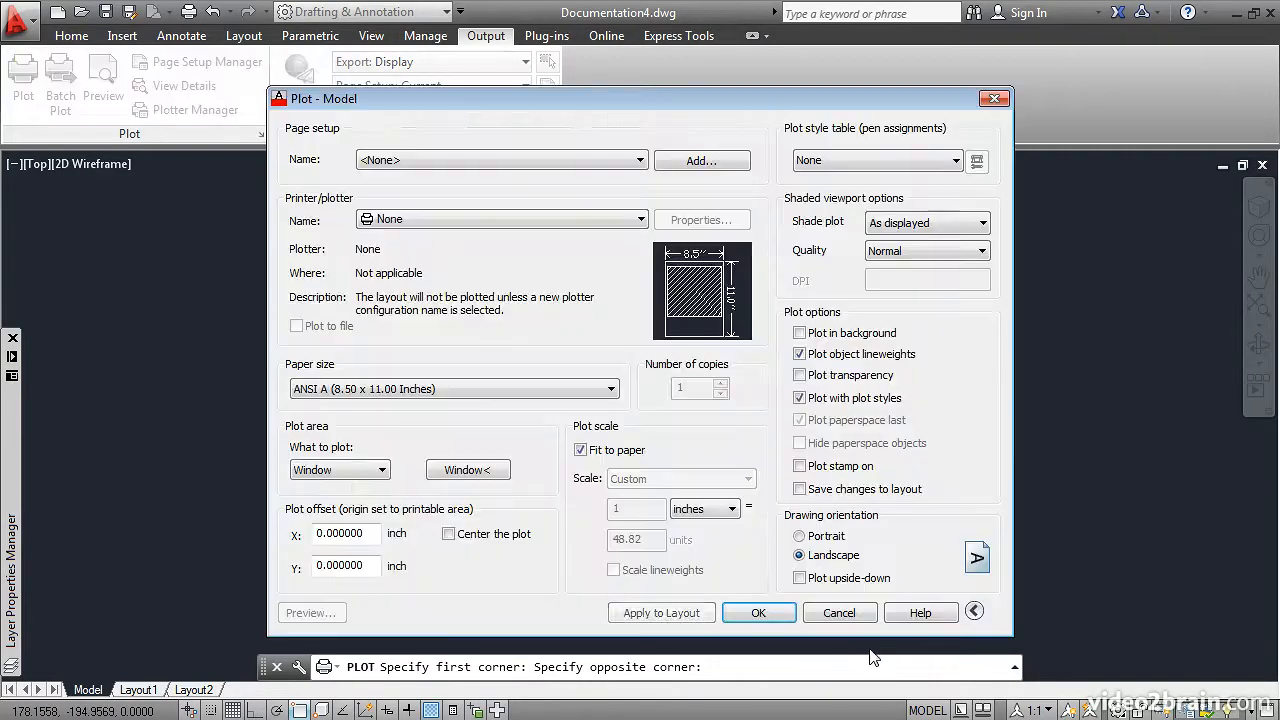
Choose the DWF6 ePlot.pc3 plotter and the ISO A3 (420.00 x 297.00 MM) paper size for the plot
{"action": "mouse_move", "coordinate": [680, 325]}
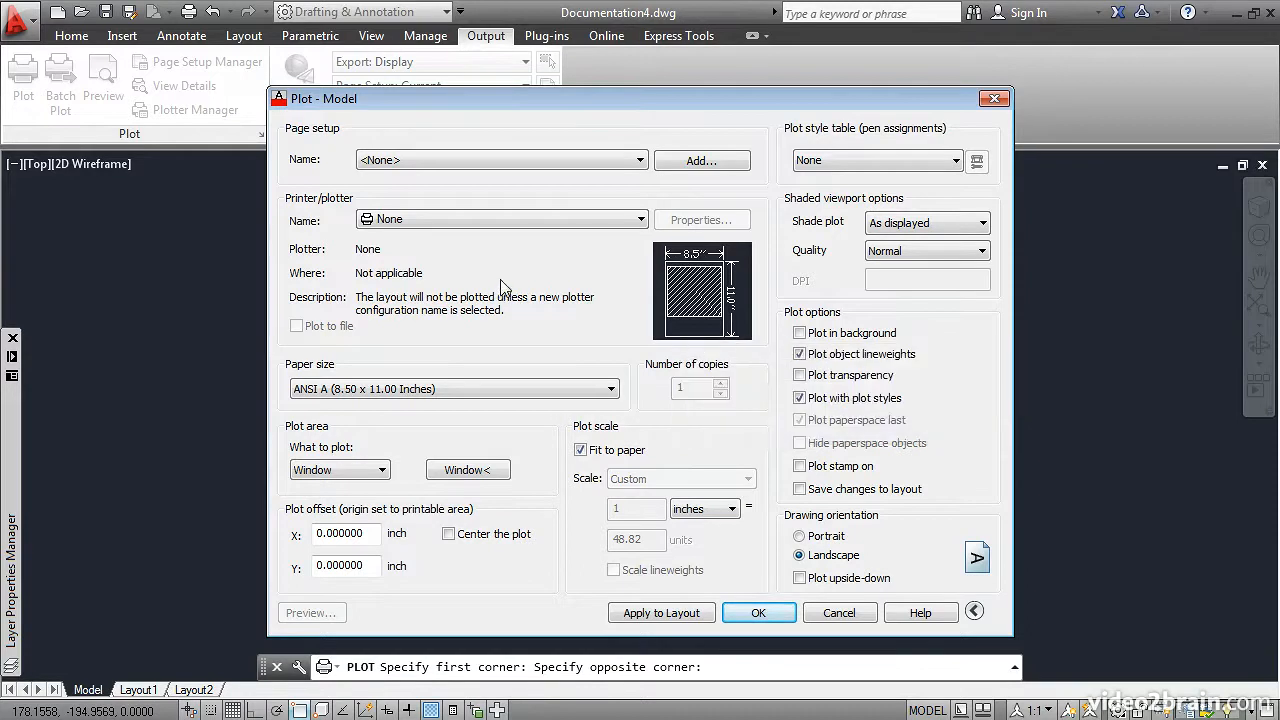
{"action": "left_click", "coordinate": [639, 221]}
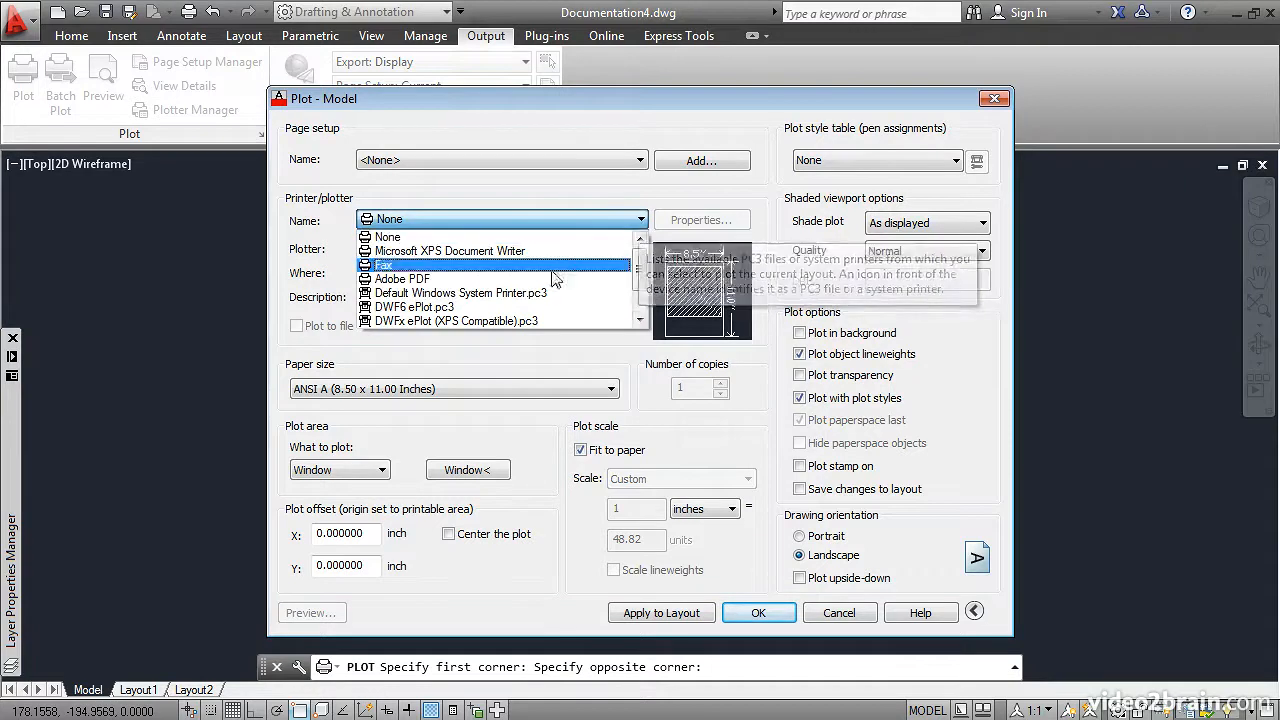
{"action": "left_click", "coordinate": [452, 310]}
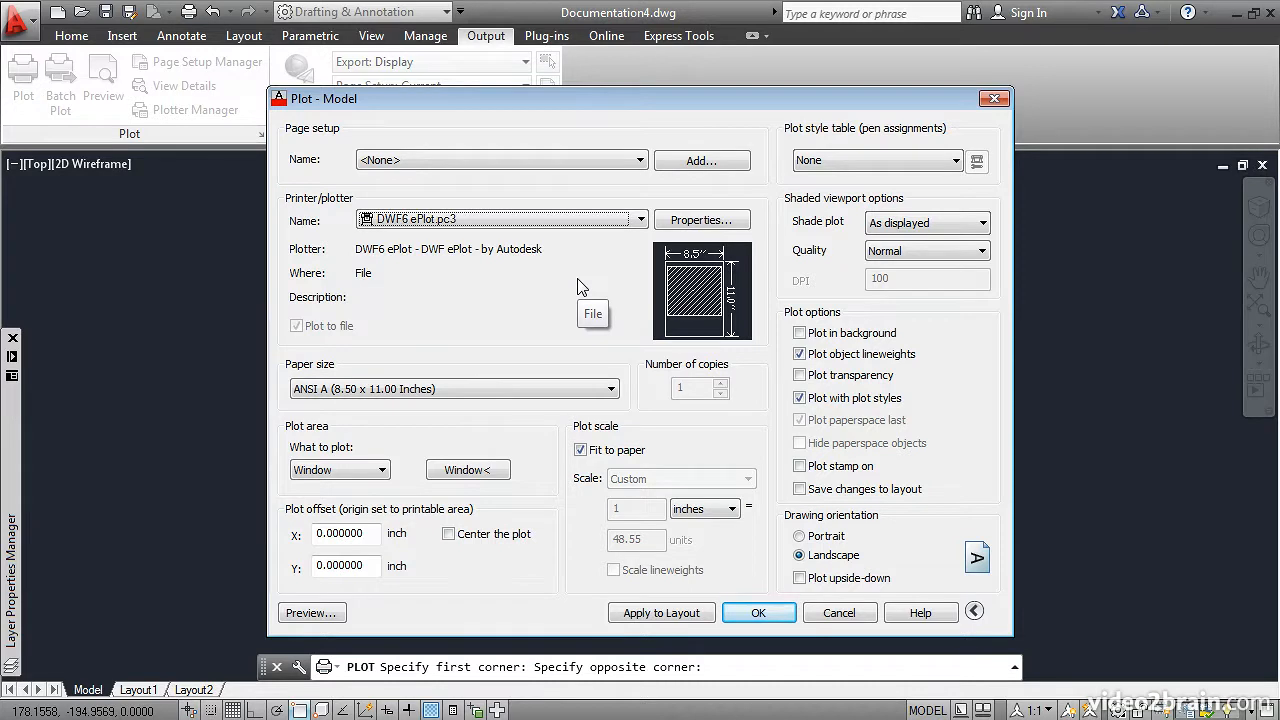
{"action": "left_click", "coordinate": [610, 389]}
{"action": "left_click_drag", "start_coordinate": [613, 325], "coordinate": [609, 244]}
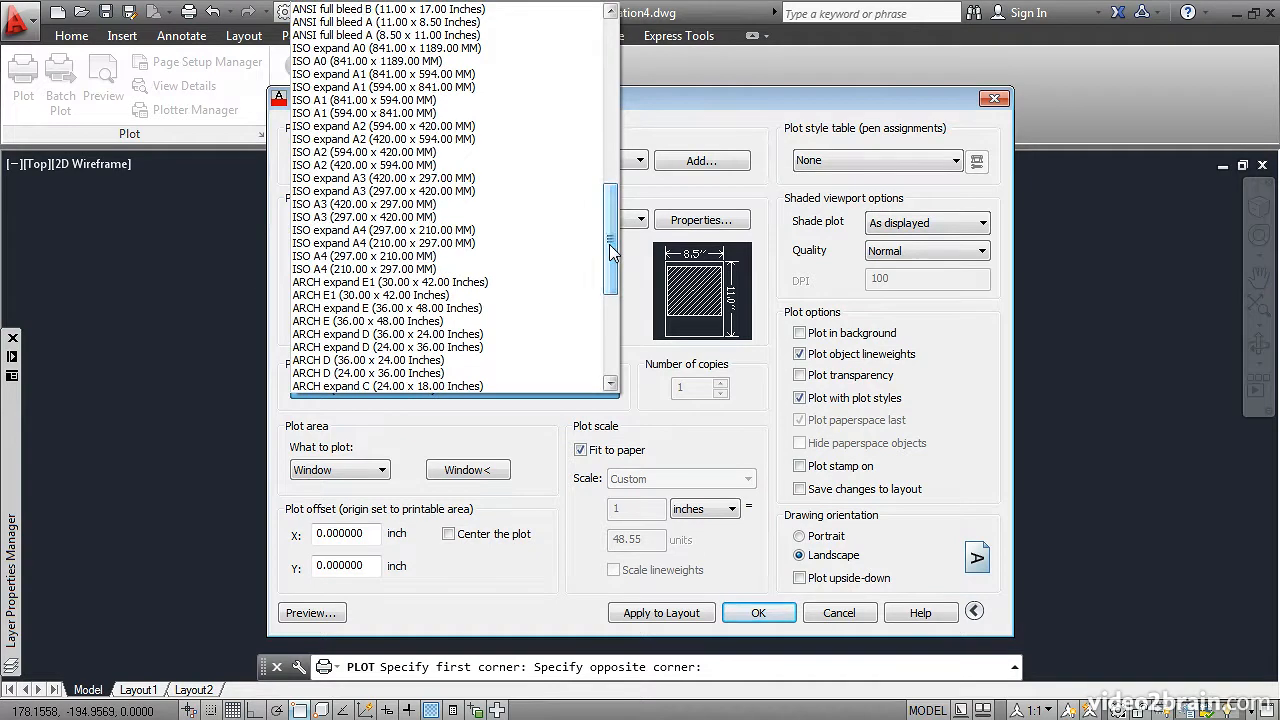
{"action": "left_click", "coordinate": [403, 205]}
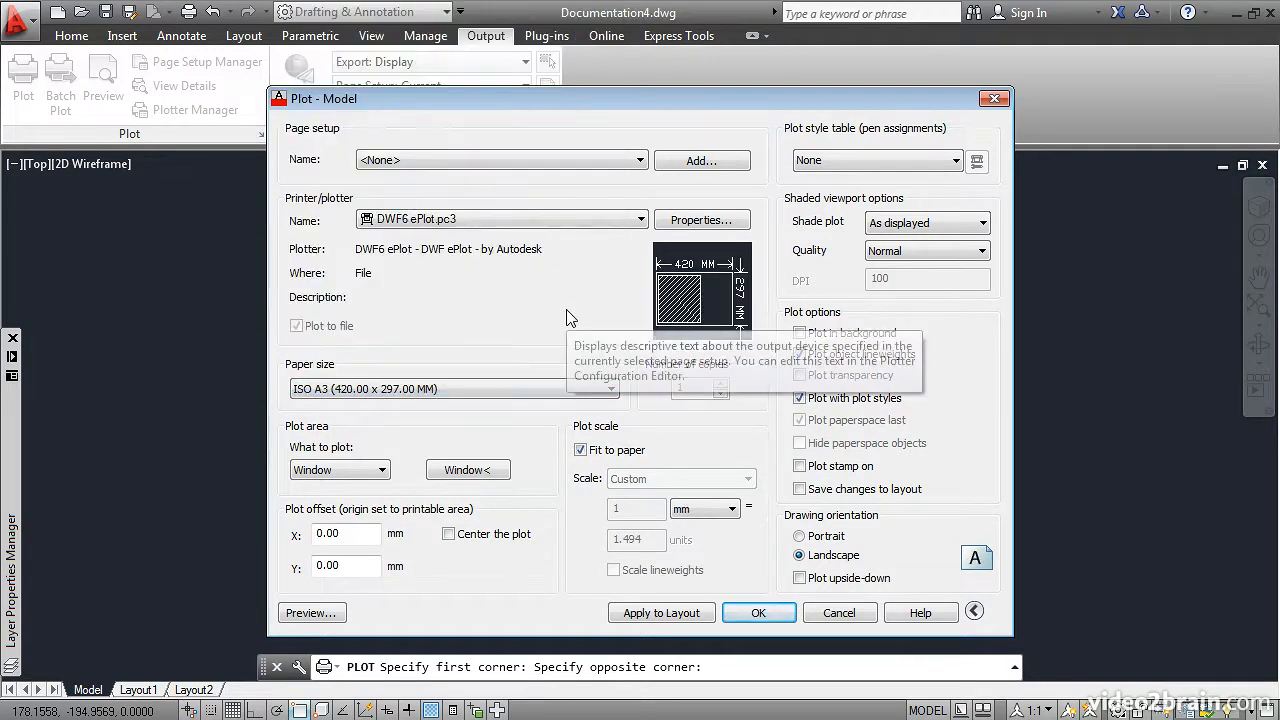
Center the plot on the A3 sheet and check its placement against the printable area
{"action": "left_click", "coordinate": [448, 535]}
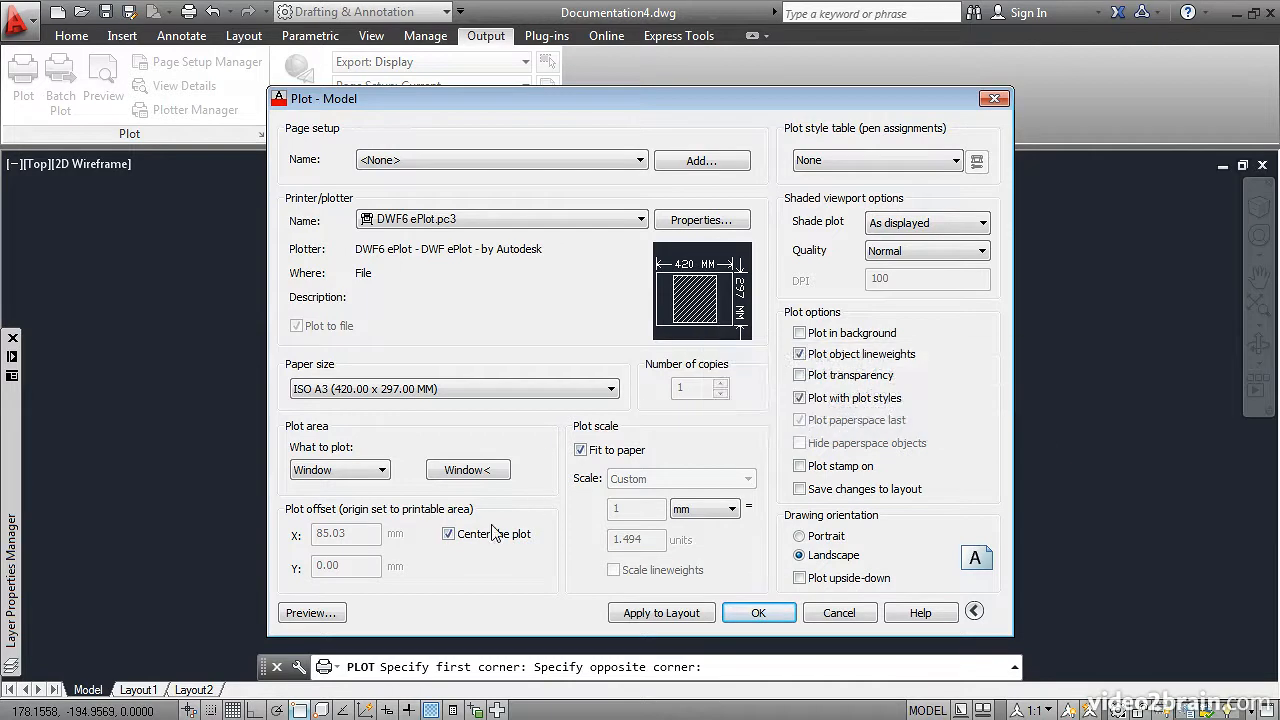
{"action": "left_click", "coordinate": [449, 535]}
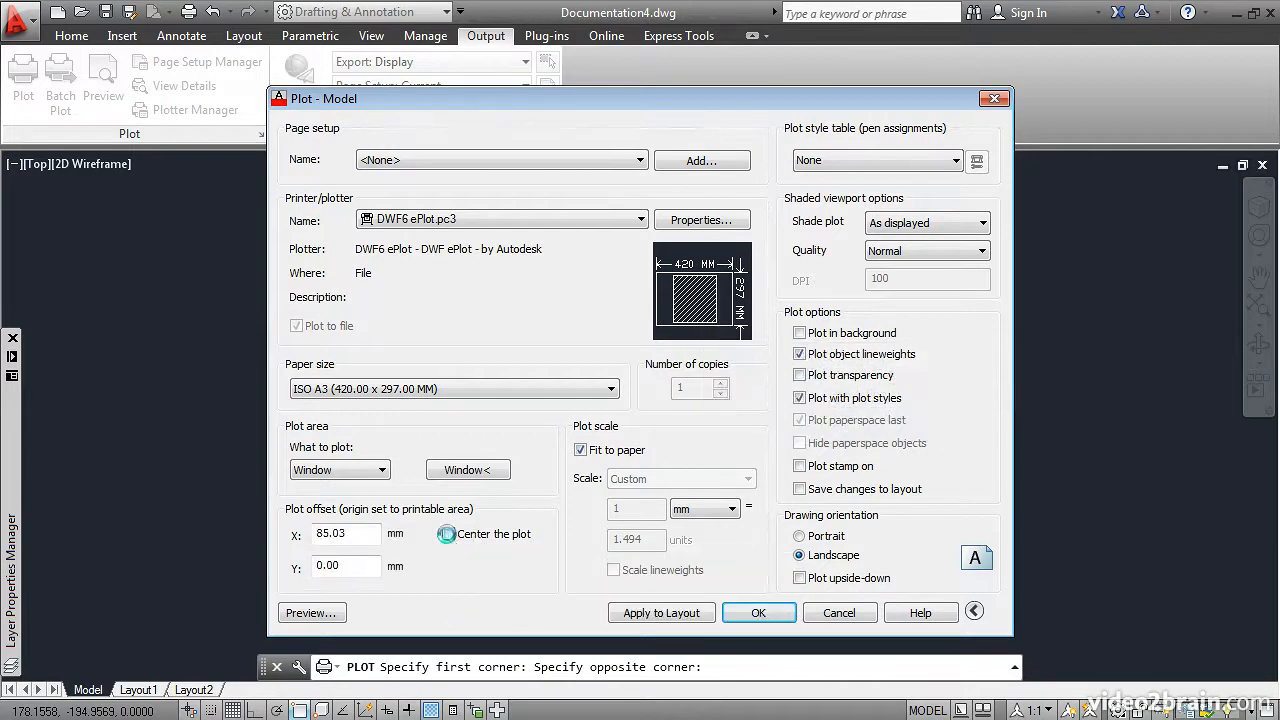
{"action": "left_click", "coordinate": [449, 535]}
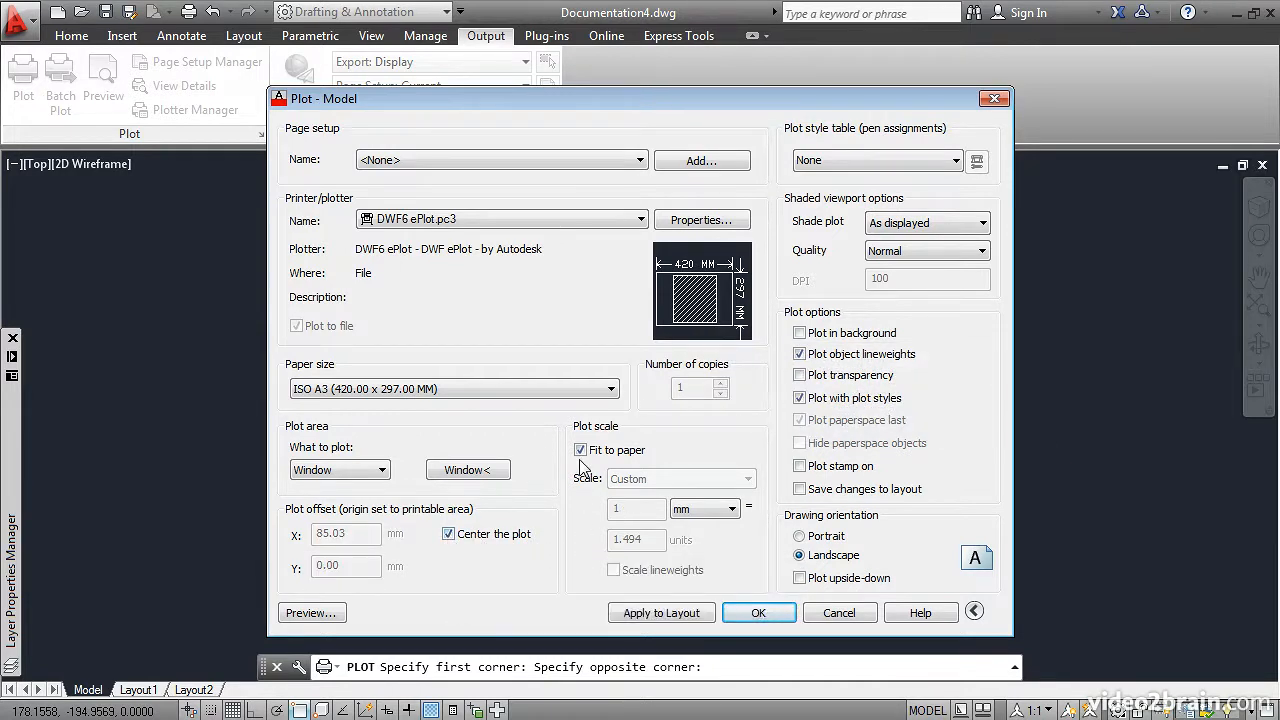
{"action": "mouse_move", "coordinate": [736, 318]}
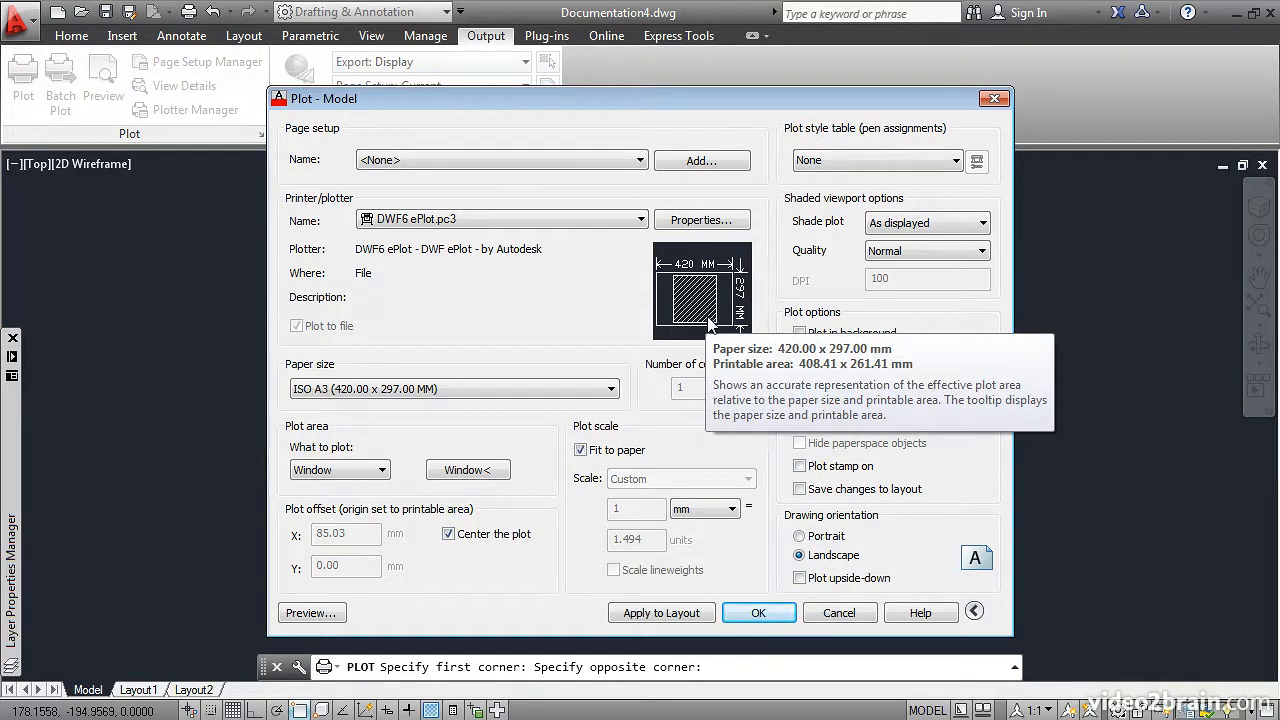
Set the plot scale to 1:2 instead of fitting to paper, and assign the monochrome.ctb plot style table without applying it to all layouts
{"action": "left_click", "coordinate": [581, 451]}
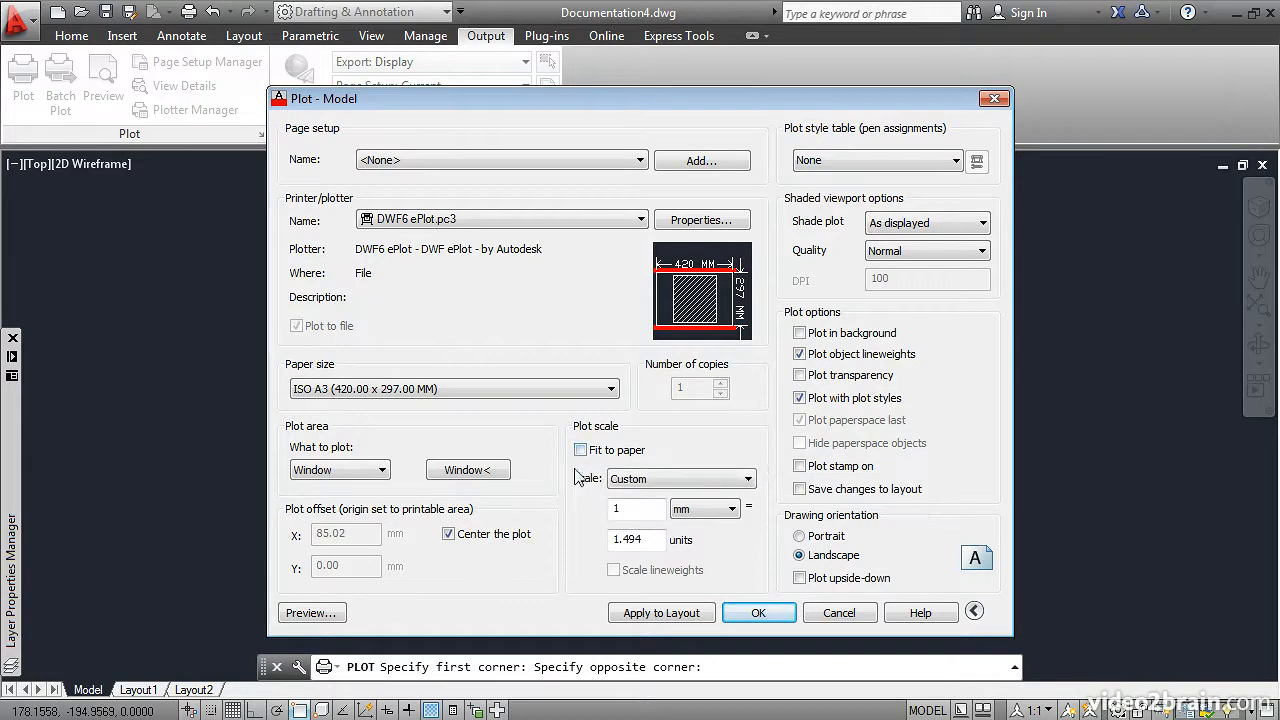
{"action": "left_click", "coordinate": [675, 484]}
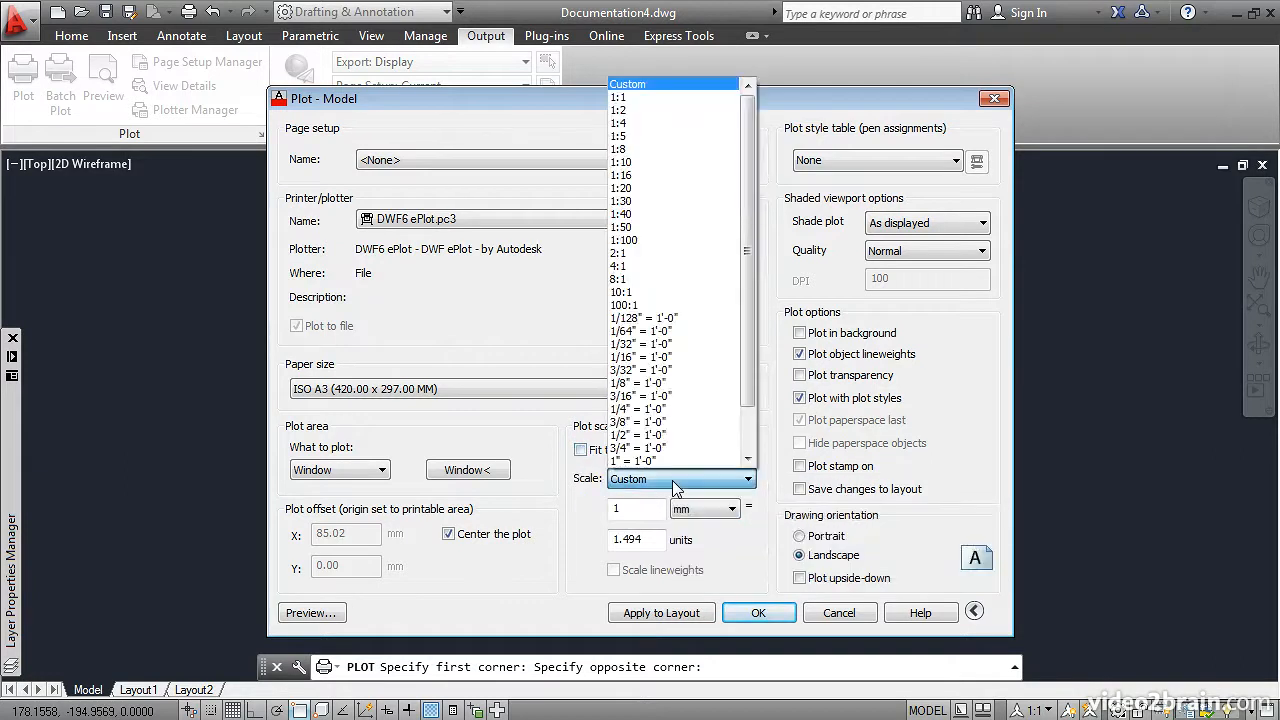
{"action": "left_click", "coordinate": [641, 110]}
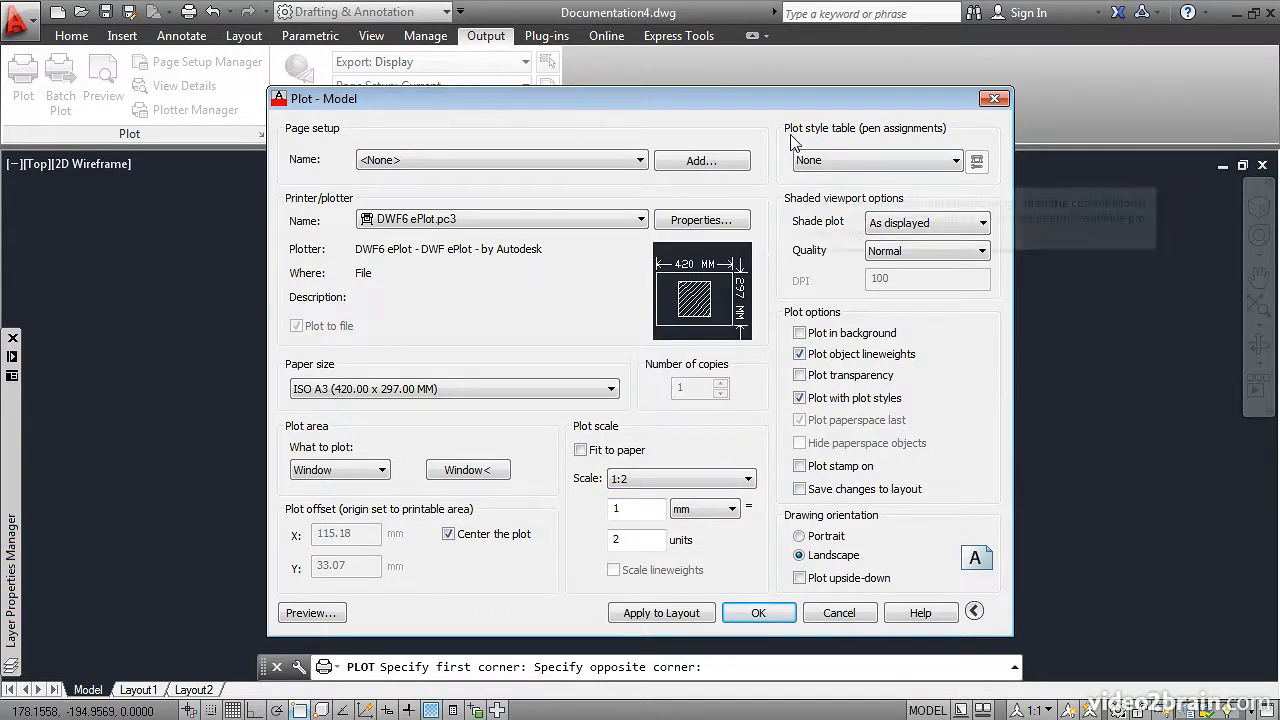
{"action": "left_click", "coordinate": [939, 163]}
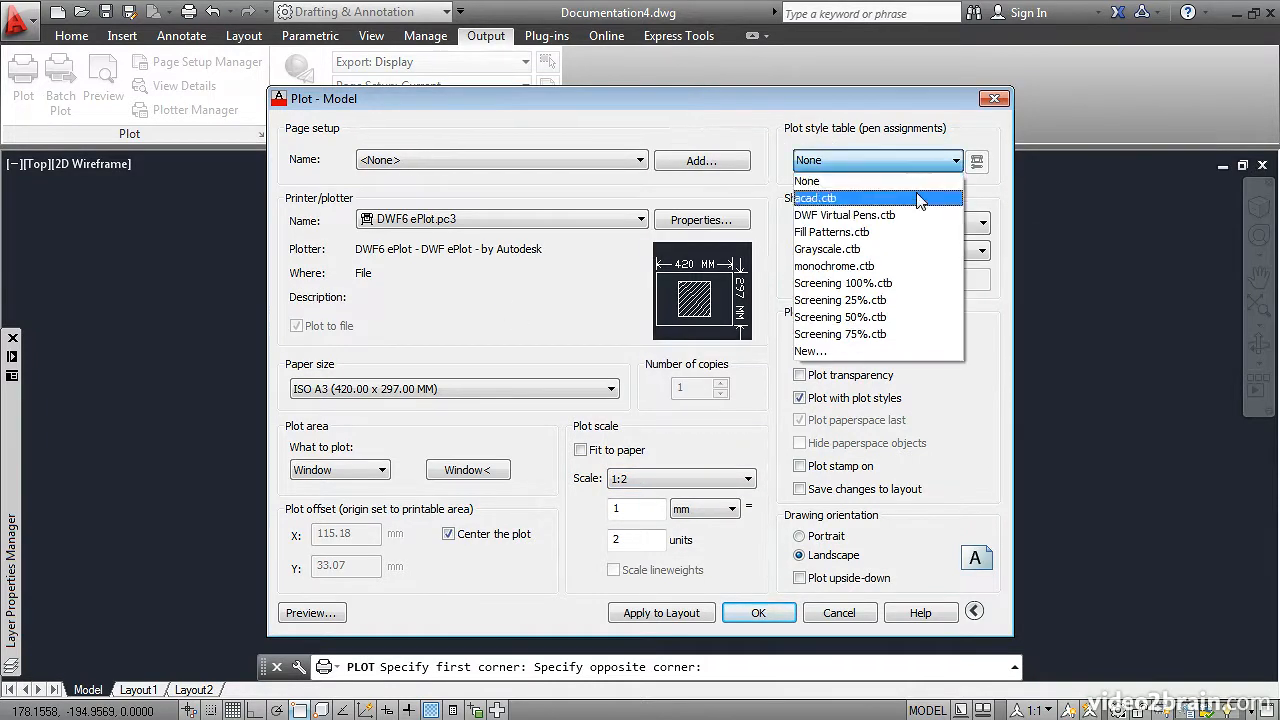
{"action": "left_click", "coordinate": [868, 267]}
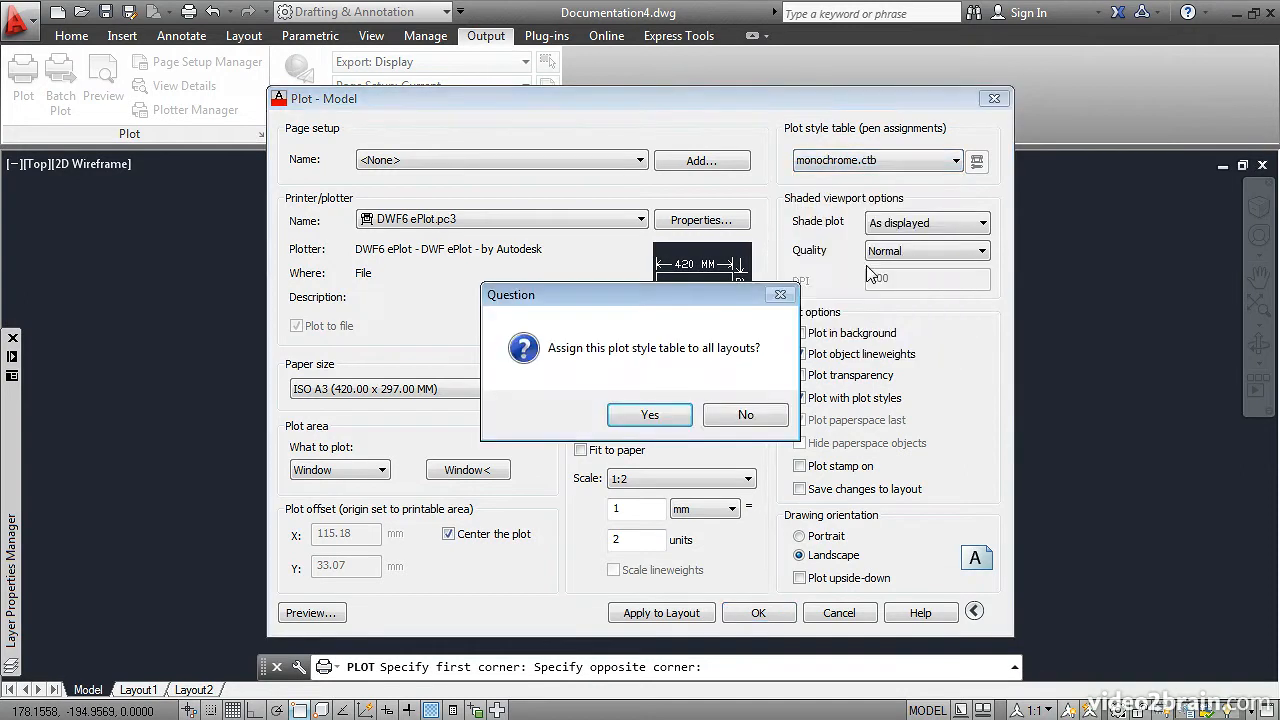
{"action": "left_click", "coordinate": [724, 416]}
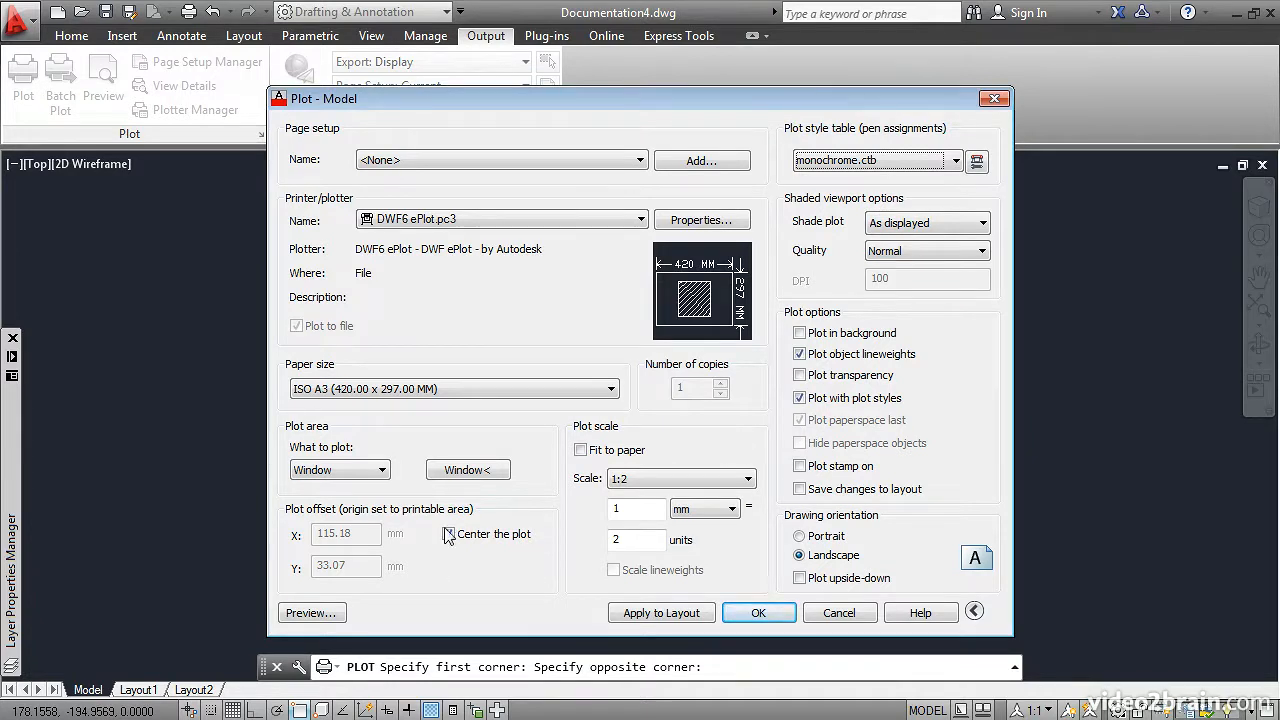
Try to preview the plot, decline to continue with mismatched scales, and abandon the plot setup
{"action": "left_click", "coordinate": [312, 613]}
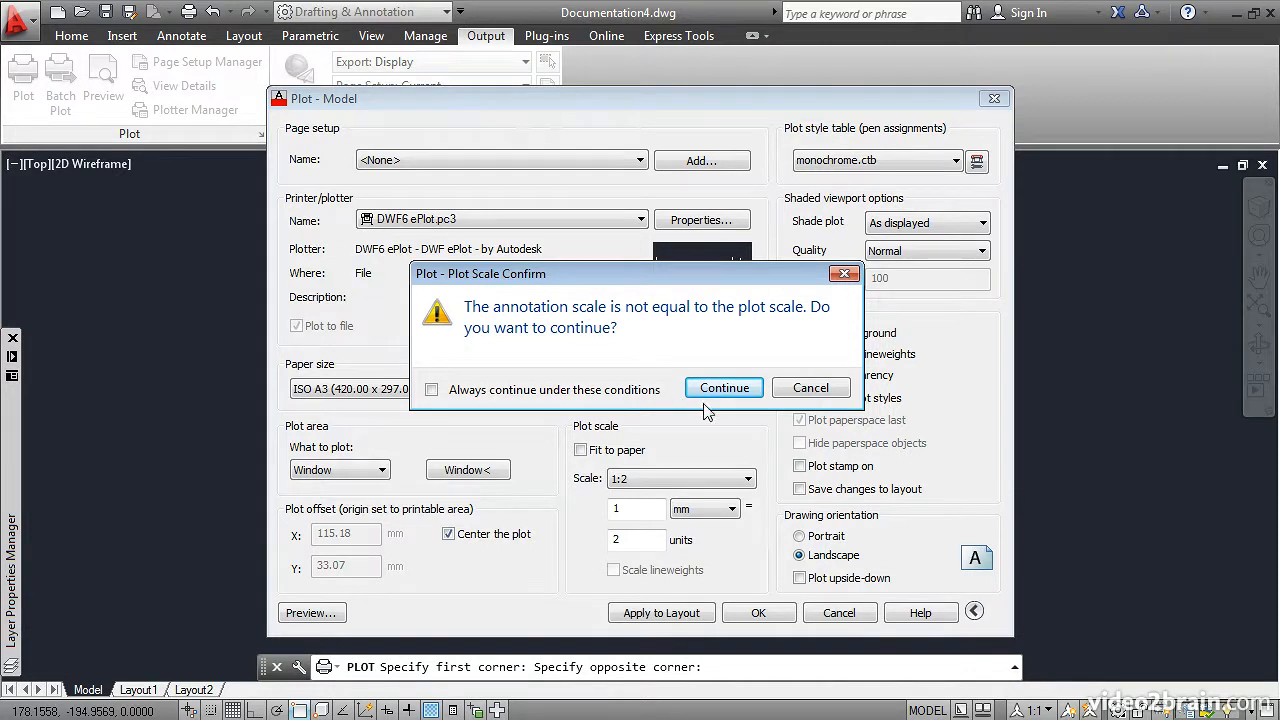
{"action": "left_click", "coordinate": [810, 388]}
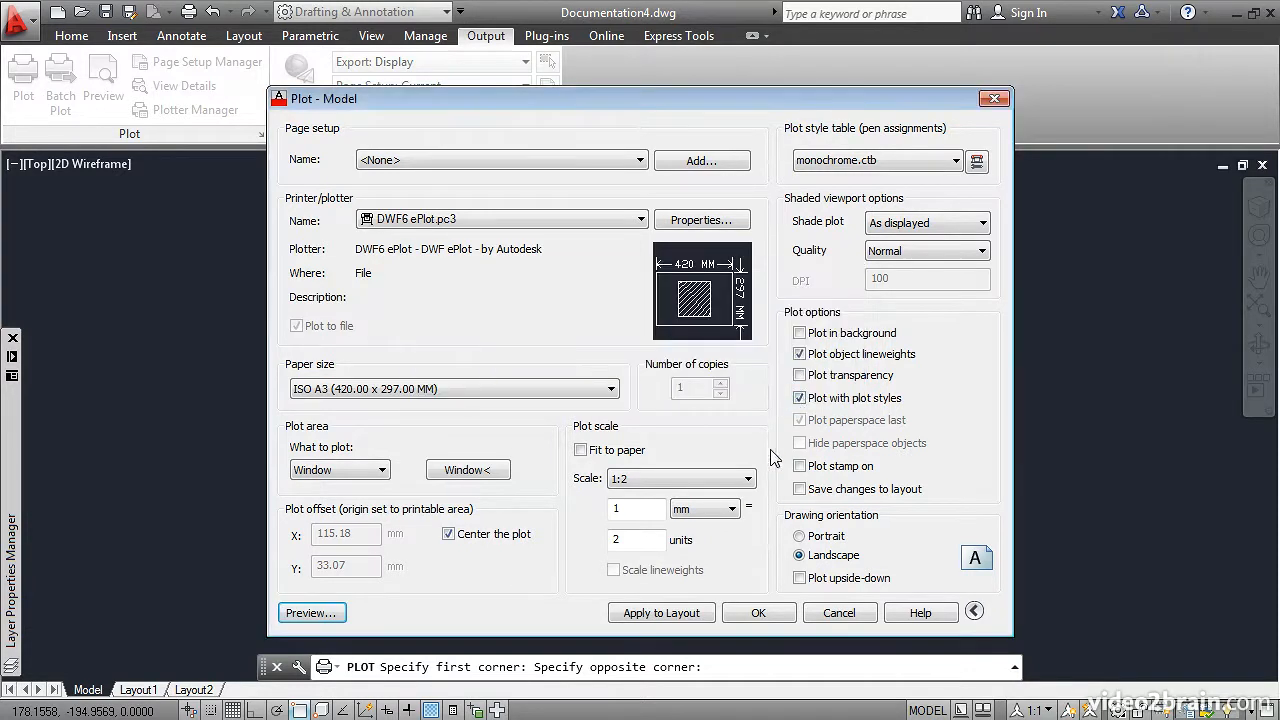
{"action": "left_click", "coordinate": [834, 612]}
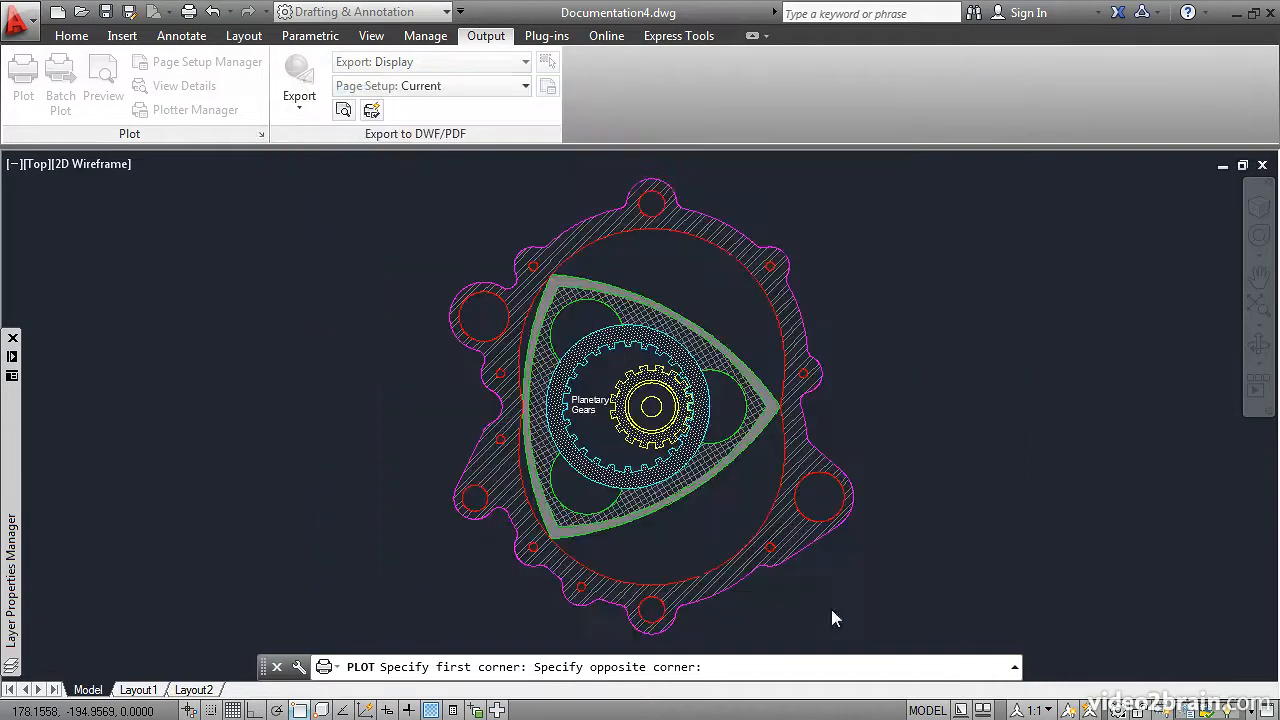
Set the model space annotation scale to 1:2
{"action": "left_click", "coordinate": [1045, 710]}
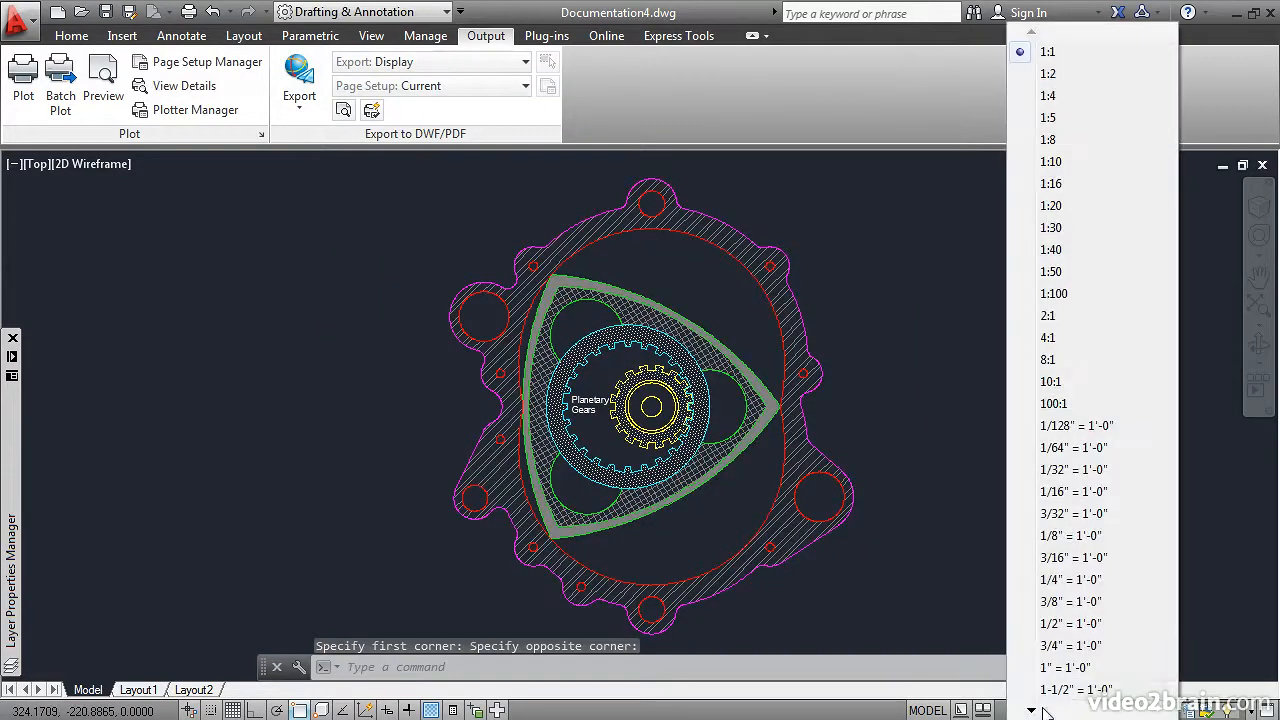
{"action": "left_click", "coordinate": [1048, 74]}
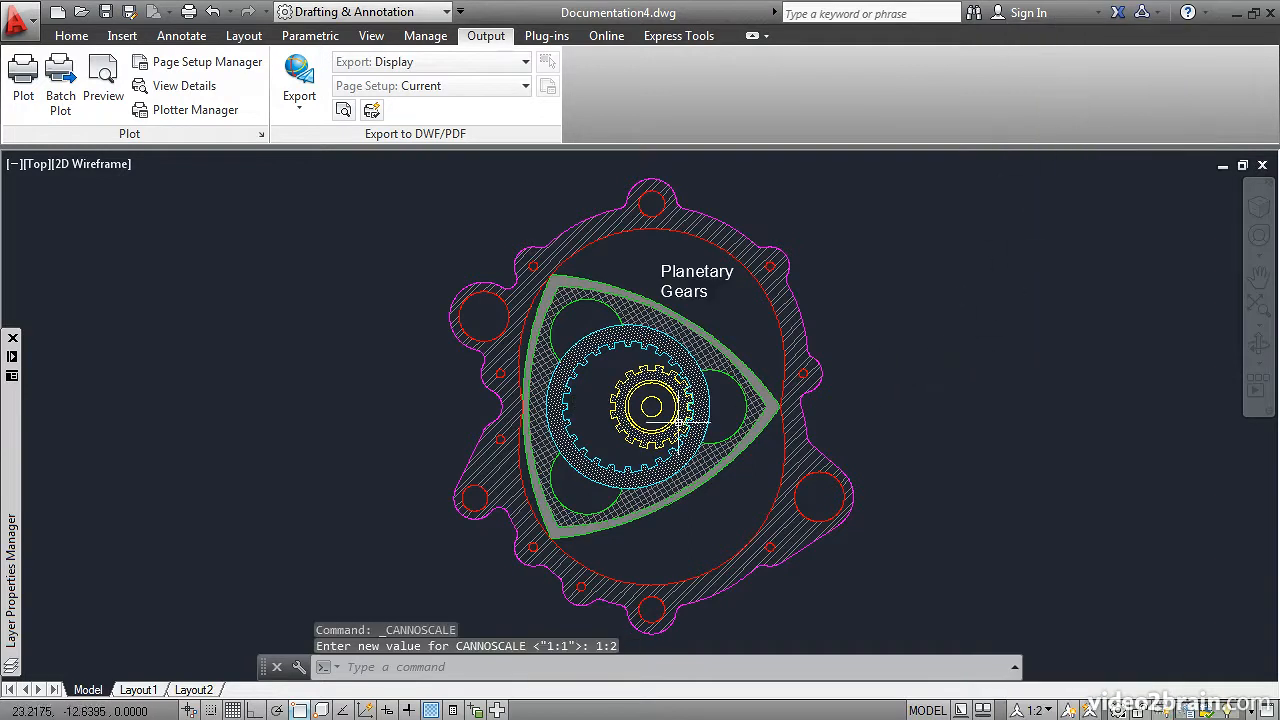
Start a new model space plot with the DWF6 ePlot.pc3 plotter and the ISO A3 (420.00 x 297.00 MM) paper size
{"action": "left_click", "coordinate": [23, 85]}
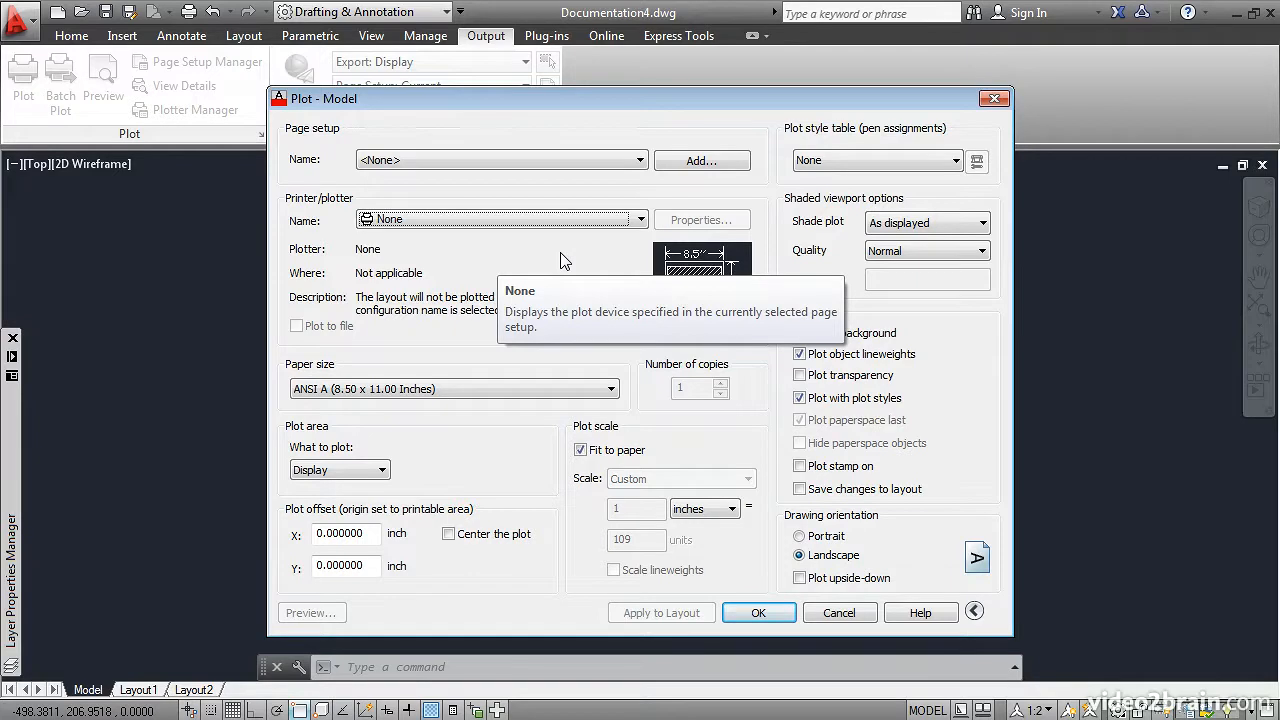
{"action": "left_click", "coordinate": [640, 220]}
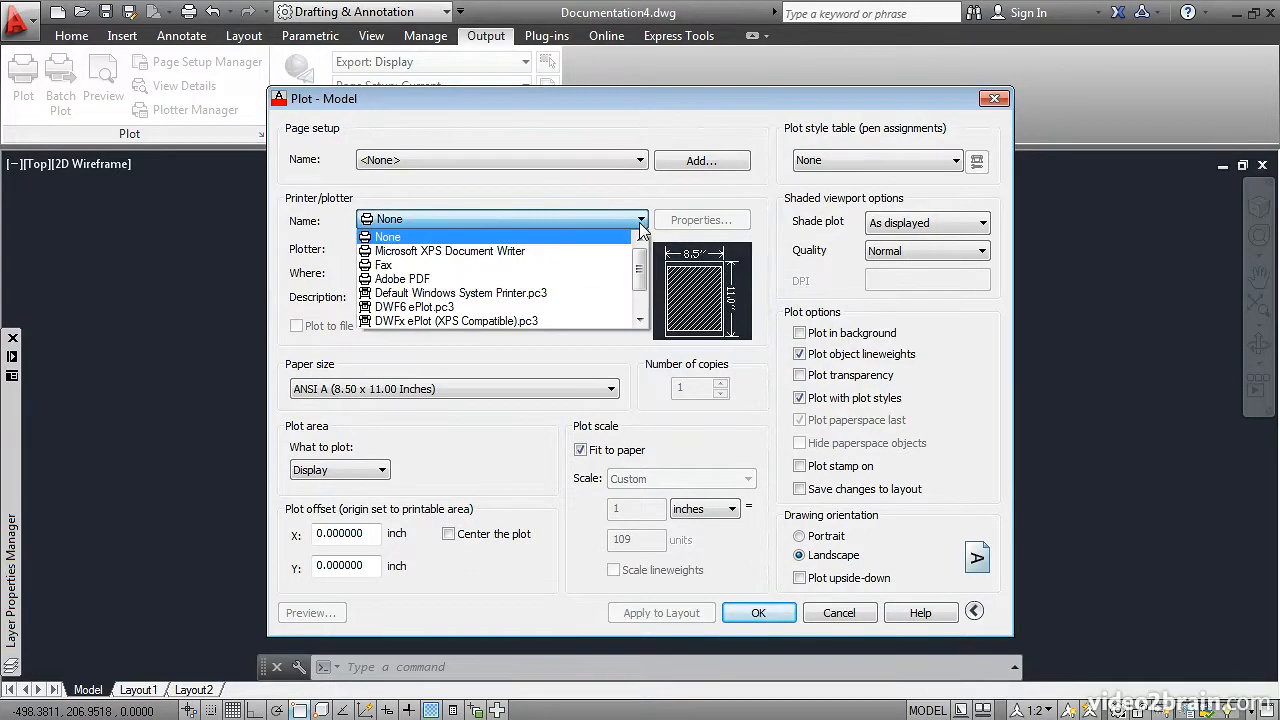
{"action": "left_click", "coordinate": [476, 311]}
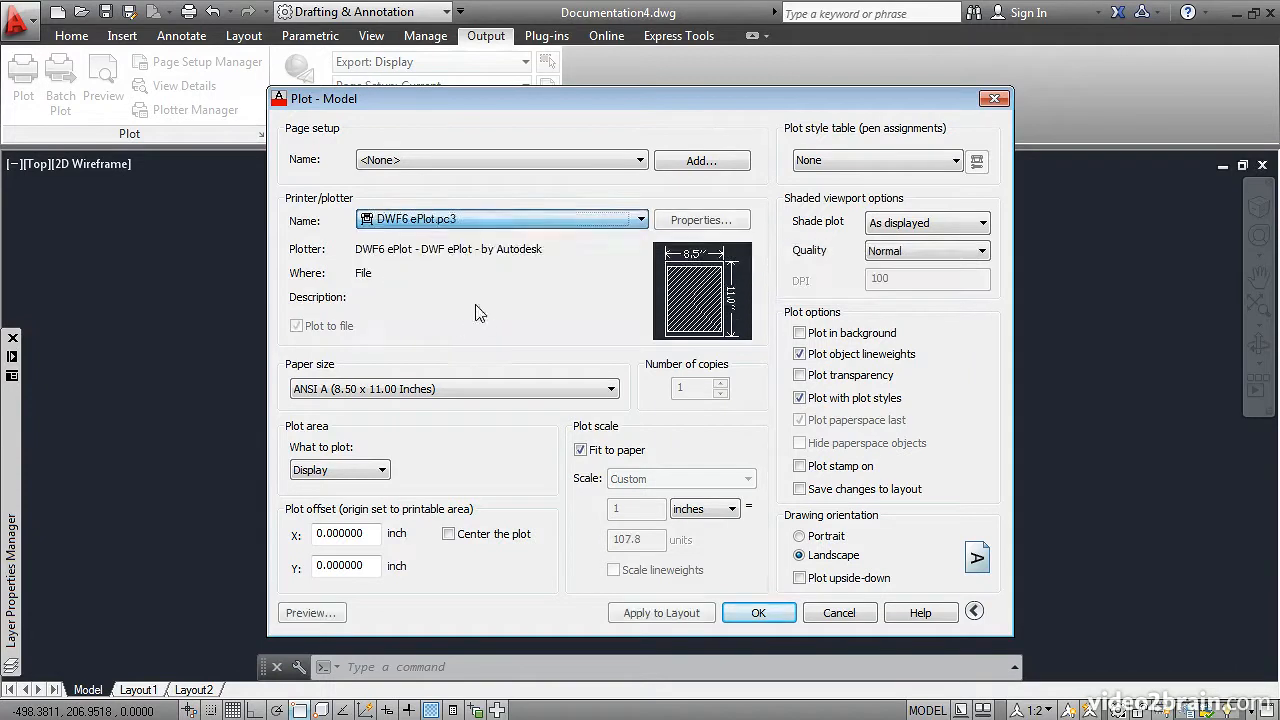
{"action": "left_click", "coordinate": [611, 390]}
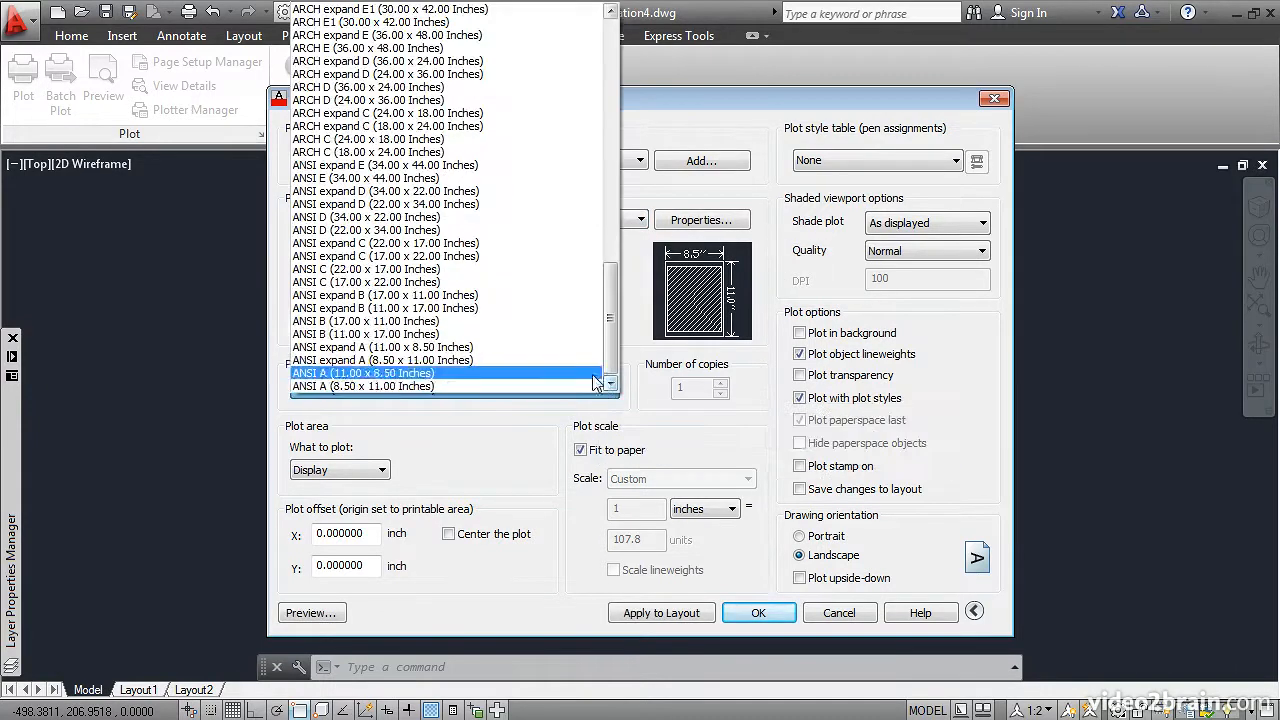
{"action": "left_click_drag", "start_coordinate": [609, 336], "coordinate": [610, 237]}
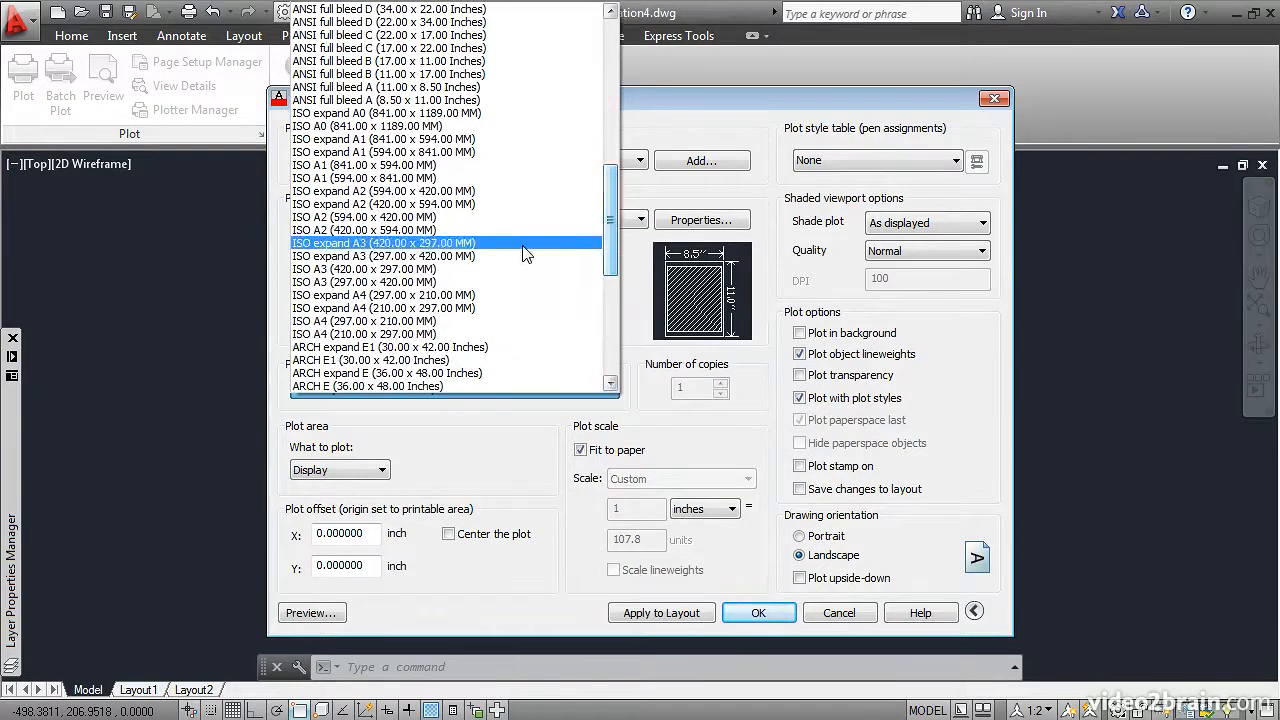
{"action": "left_click", "coordinate": [447, 271]}
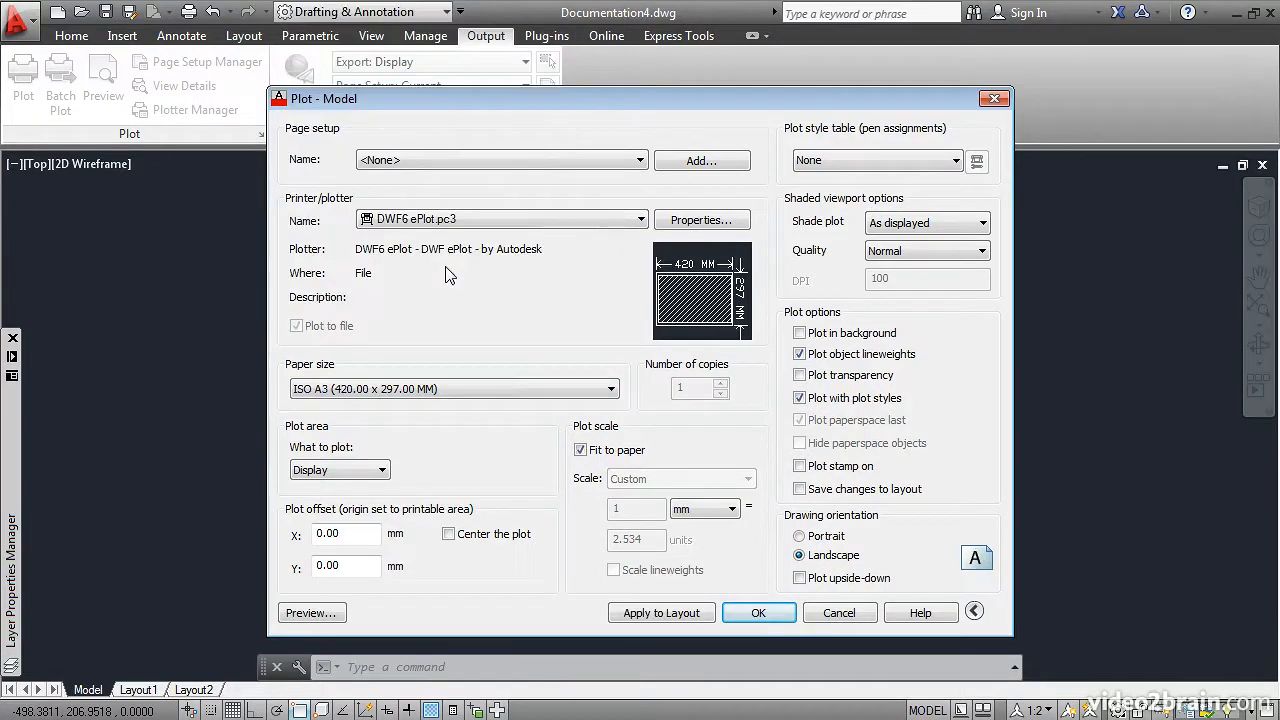
Set the plot area to a window enclosing the whole gear housing and its Planetary Gears label
{"action": "left_click", "coordinate": [362, 470]}
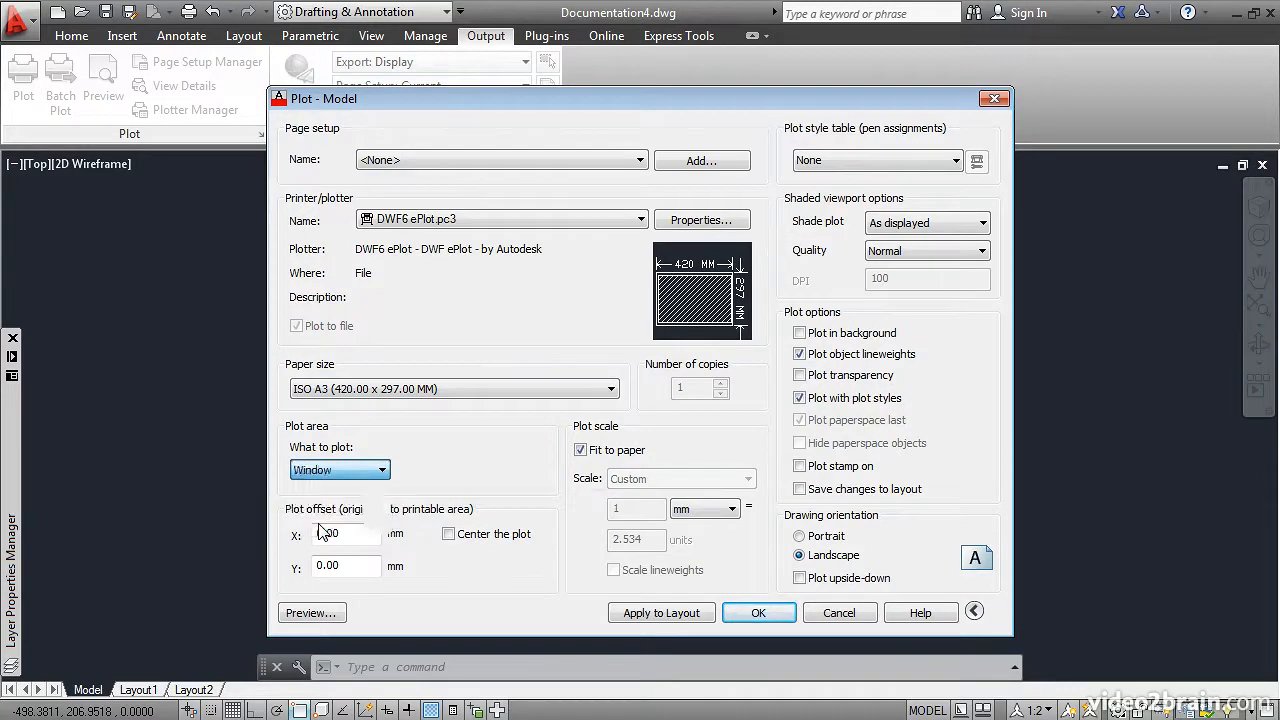
{"action": "left_click", "coordinate": [318, 527]}
{"action": "left_click", "coordinate": [435, 169]}
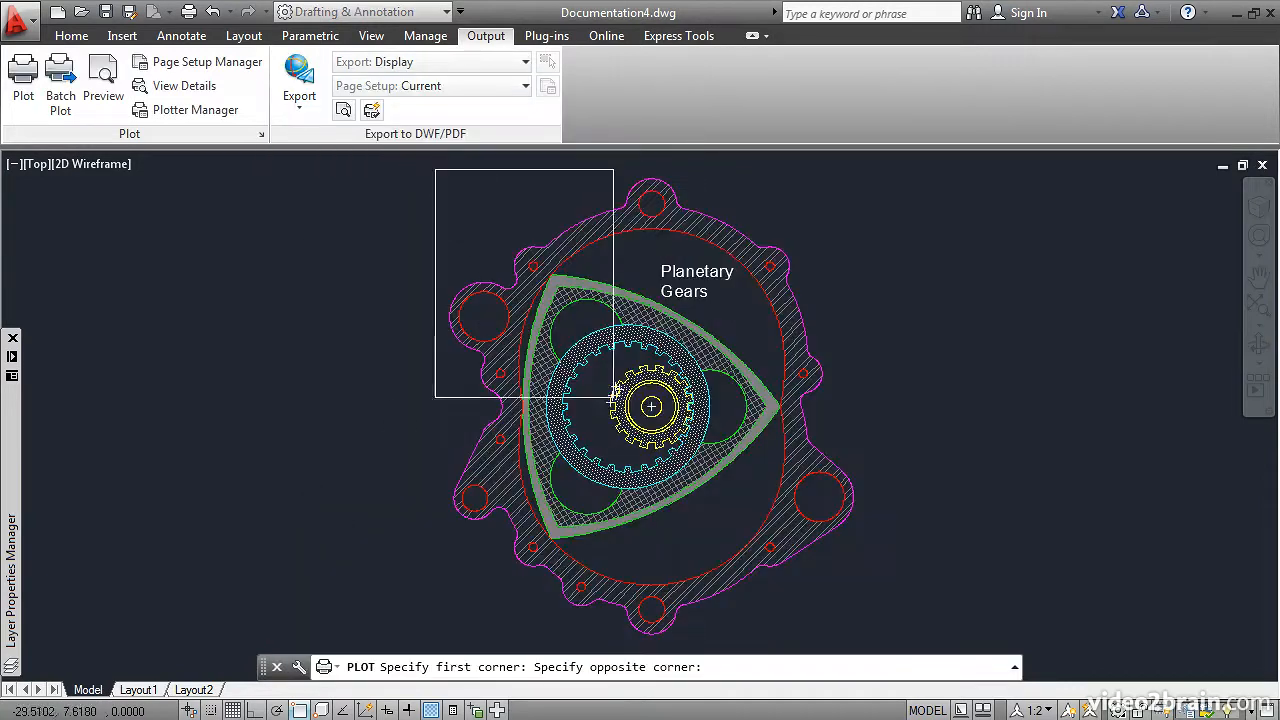
{"action": "left_click", "coordinate": [871, 648]}
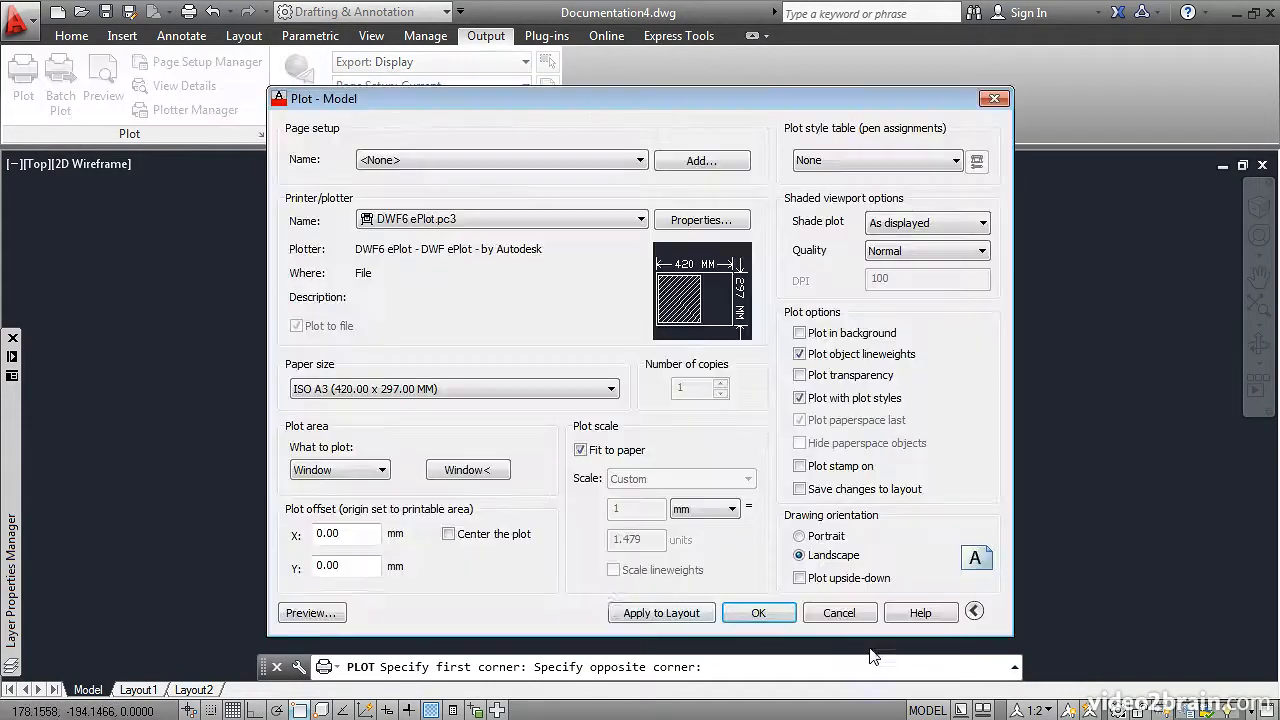
Set the plot scale to 1:2 instead of fitting to paper, and center the plot on the sheet
{"action": "left_click", "coordinate": [580, 450]}
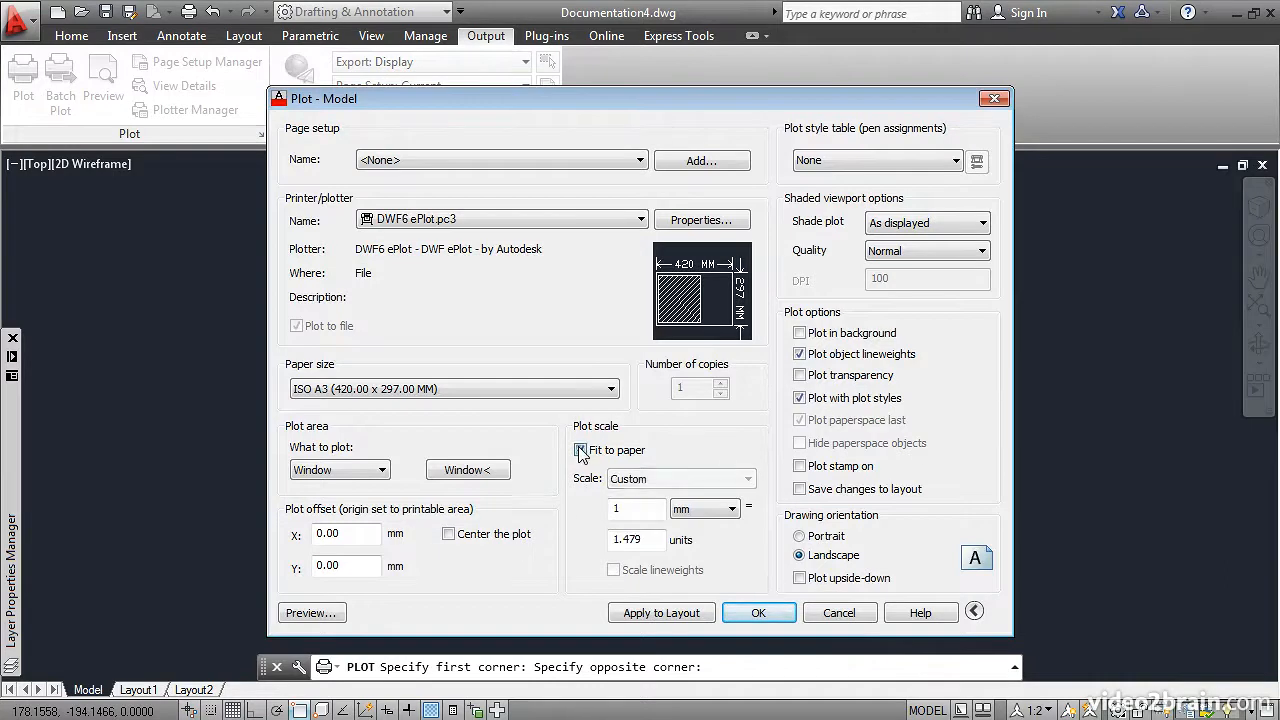
{"action": "left_click", "coordinate": [689, 479]}
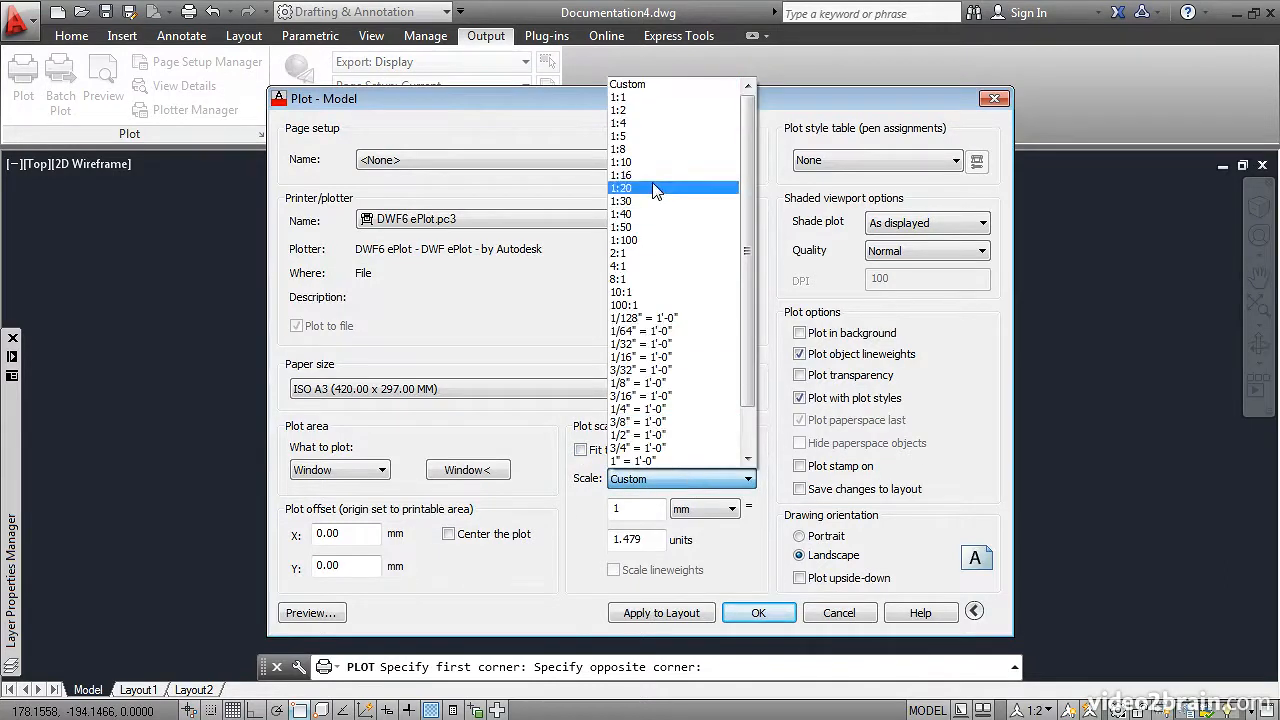
{"action": "left_click", "coordinate": [643, 118]}
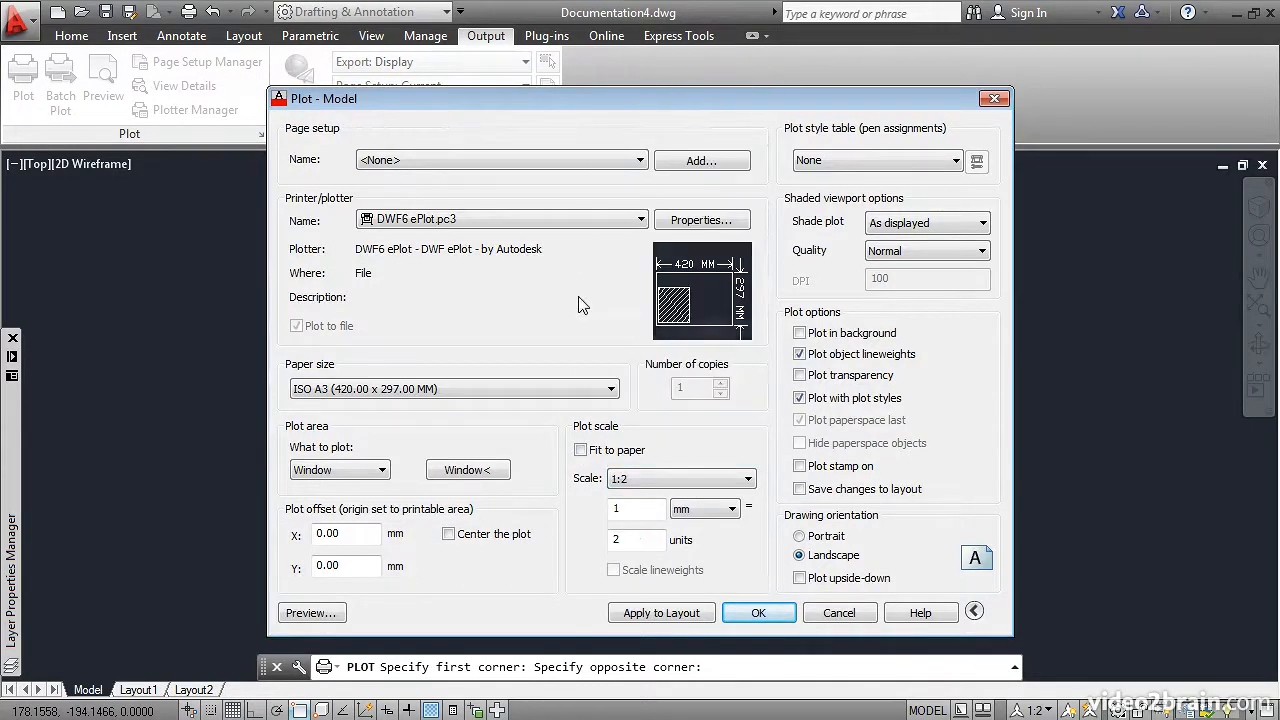
{"action": "left_click", "coordinate": [448, 536]}
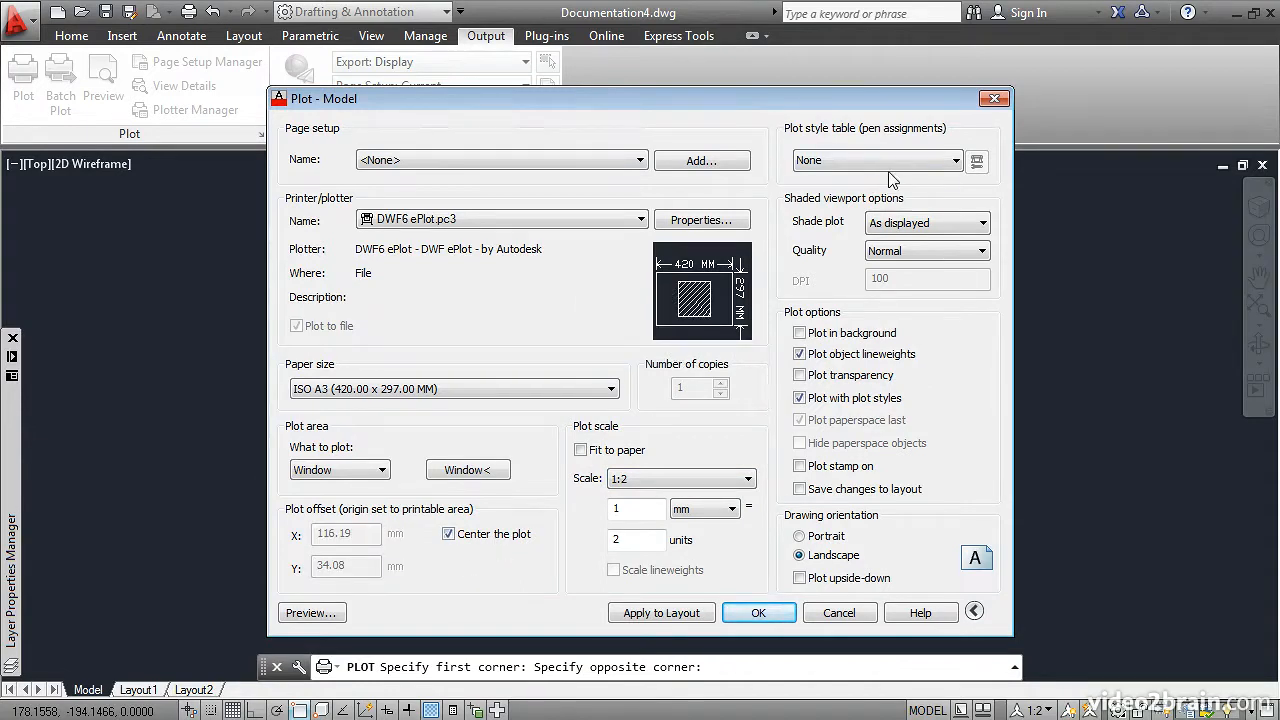
Assign the monochrome.ctb plot style table to the model space plot without applying it to all layouts
{"action": "left_click", "coordinate": [952, 168]}
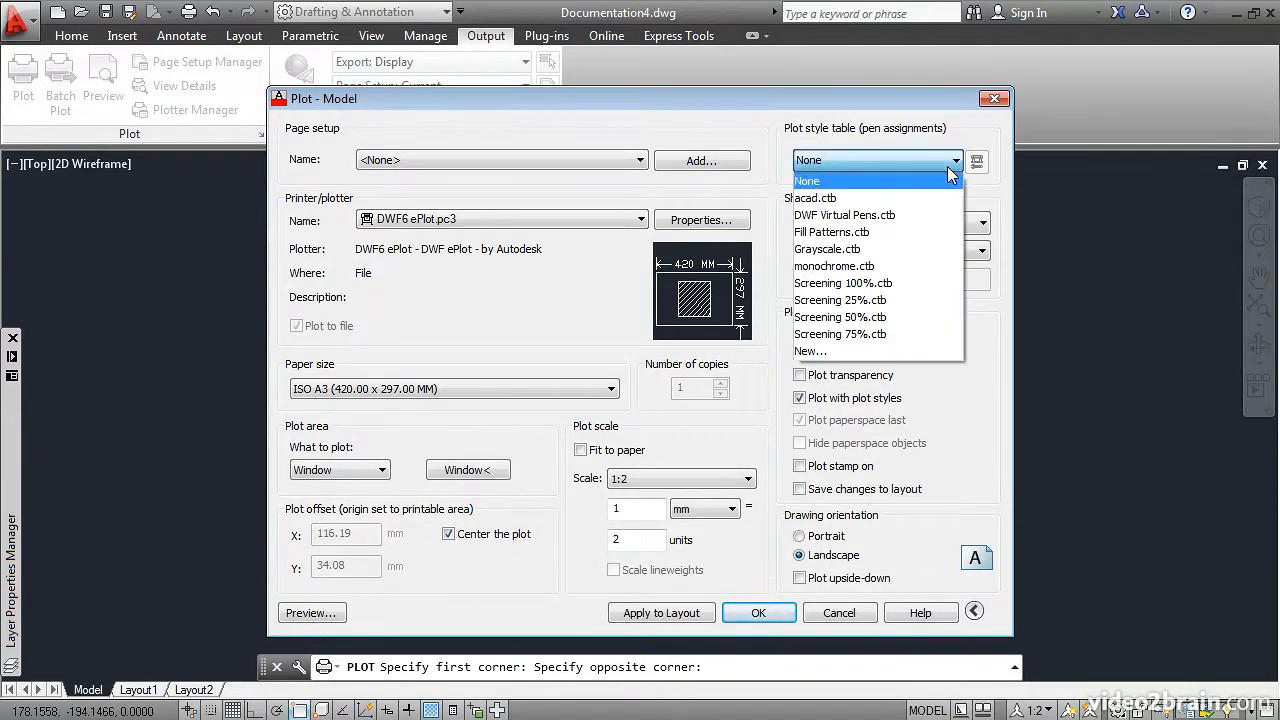
{"action": "left_click", "coordinate": [872, 262]}
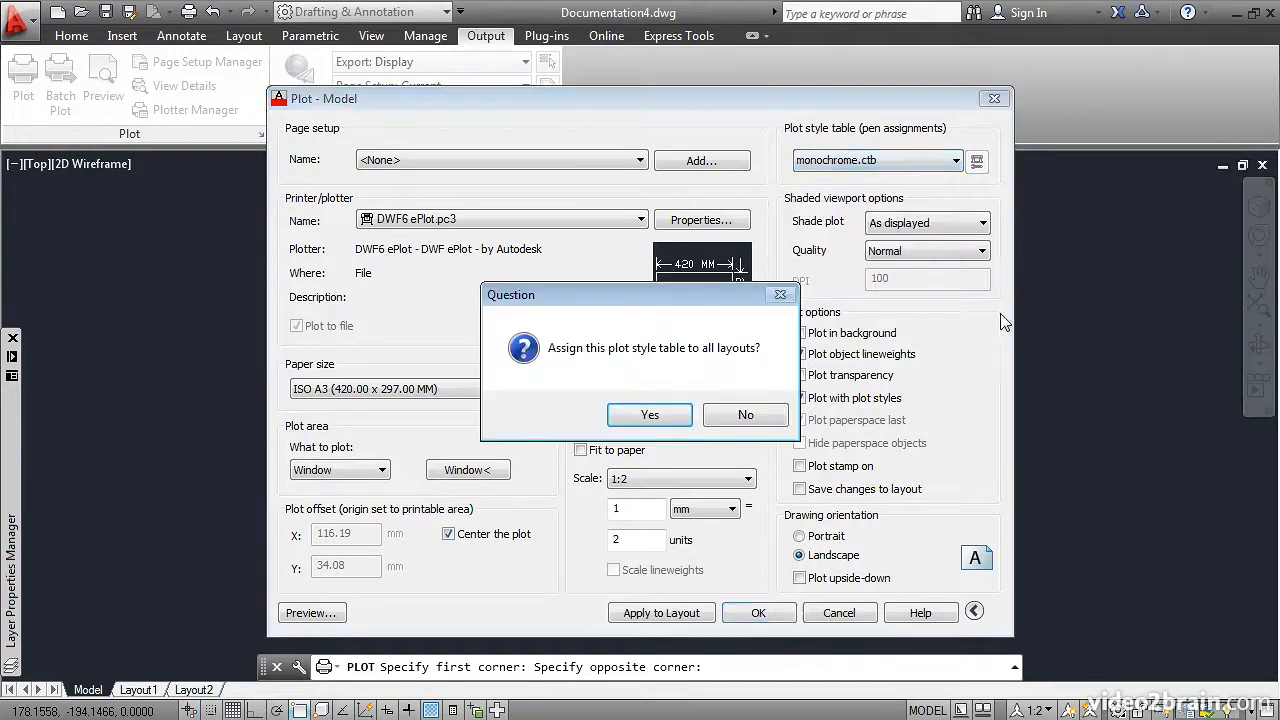
{"action": "left_click", "coordinate": [725, 421]}
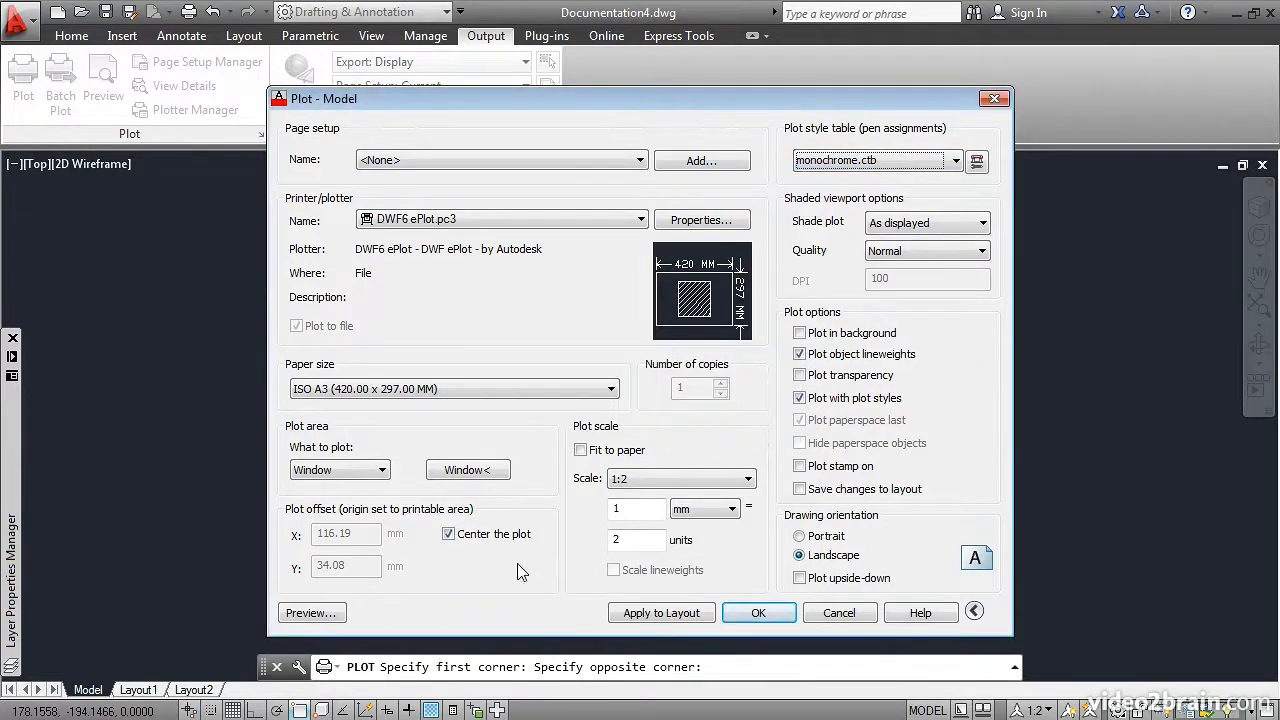
Preview the plot up close, plot it to Documentation4-Model.dwf in the My files folder, and dismiss the plot notification
{"action": "left_click", "coordinate": [336, 614]}
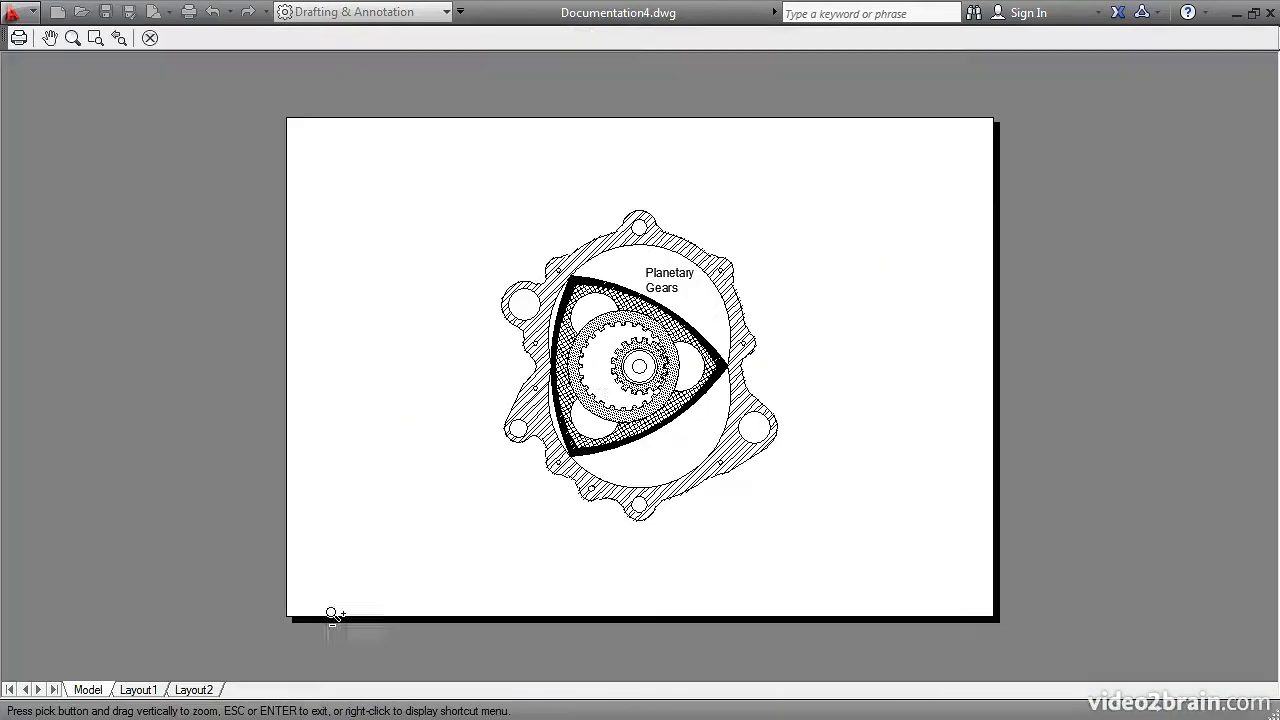
{"action": "scroll", "coordinate": [680, 396], "scroll_direction": "up", "scroll_amount": 7}
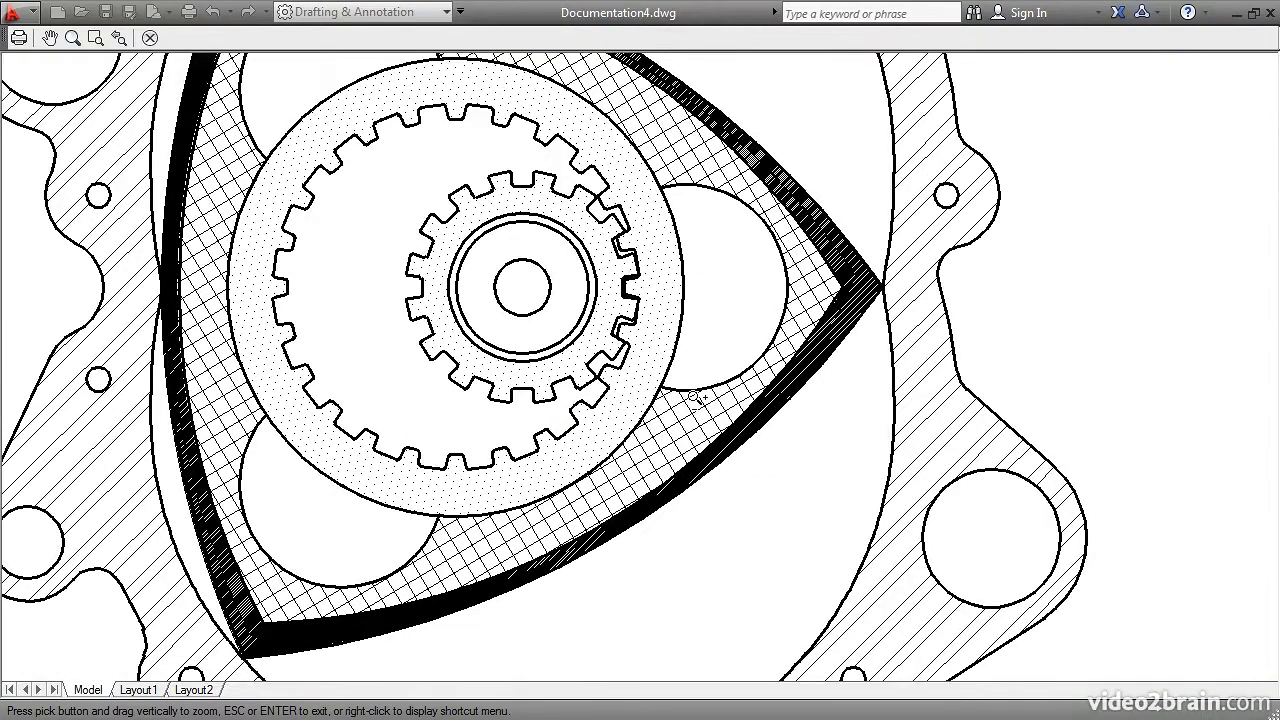
{"action": "left_click", "coordinate": [17, 40]}
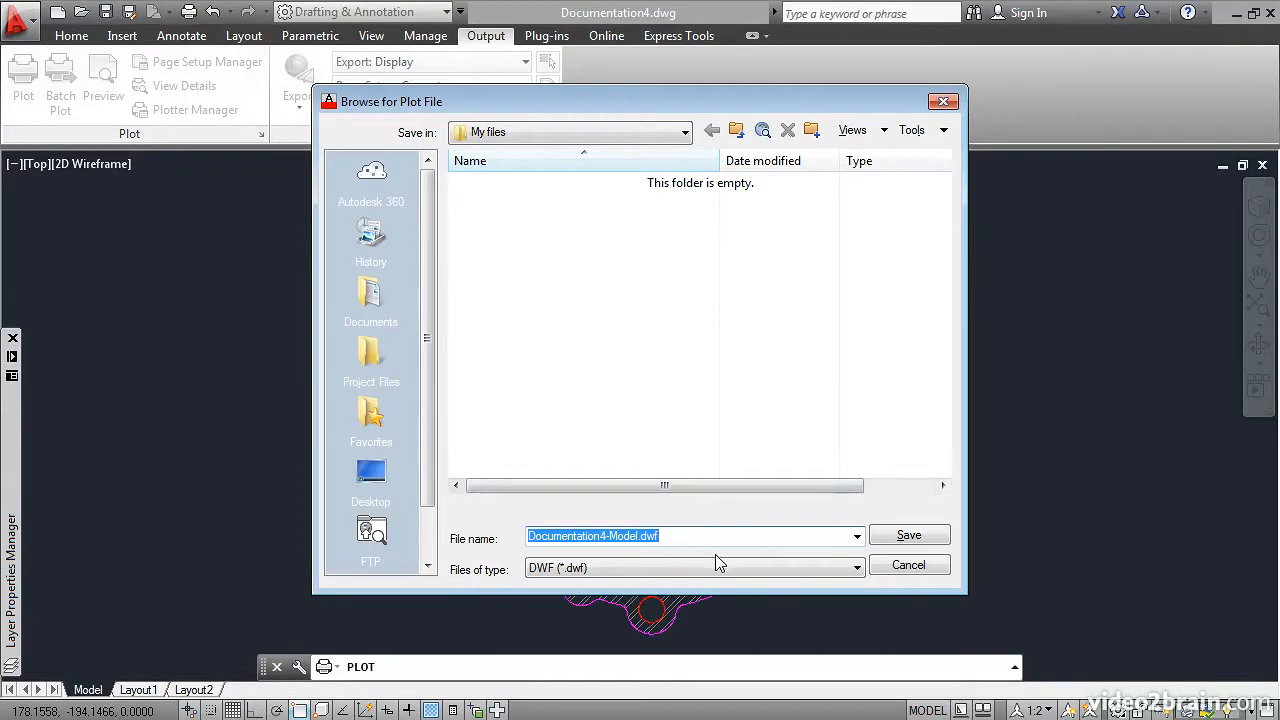
{"action": "left_click", "coordinate": [905, 537]}
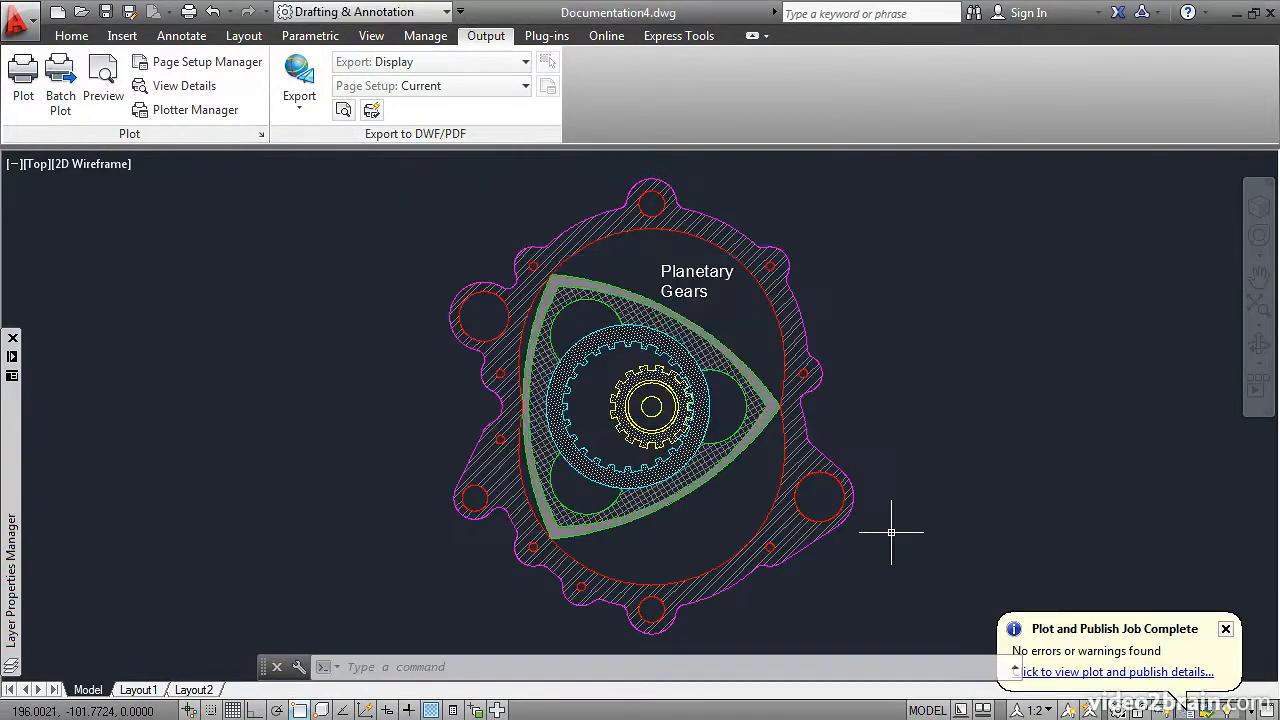
{"action": "left_click", "coordinate": [1226, 630]}
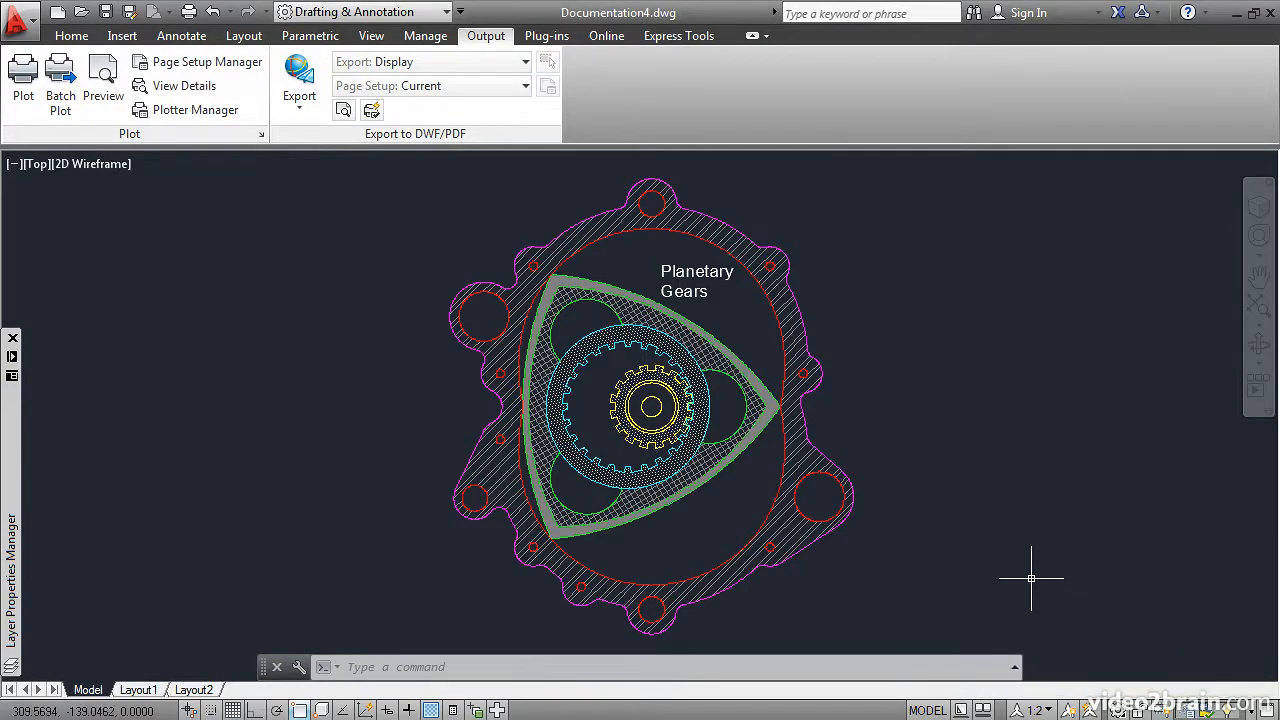